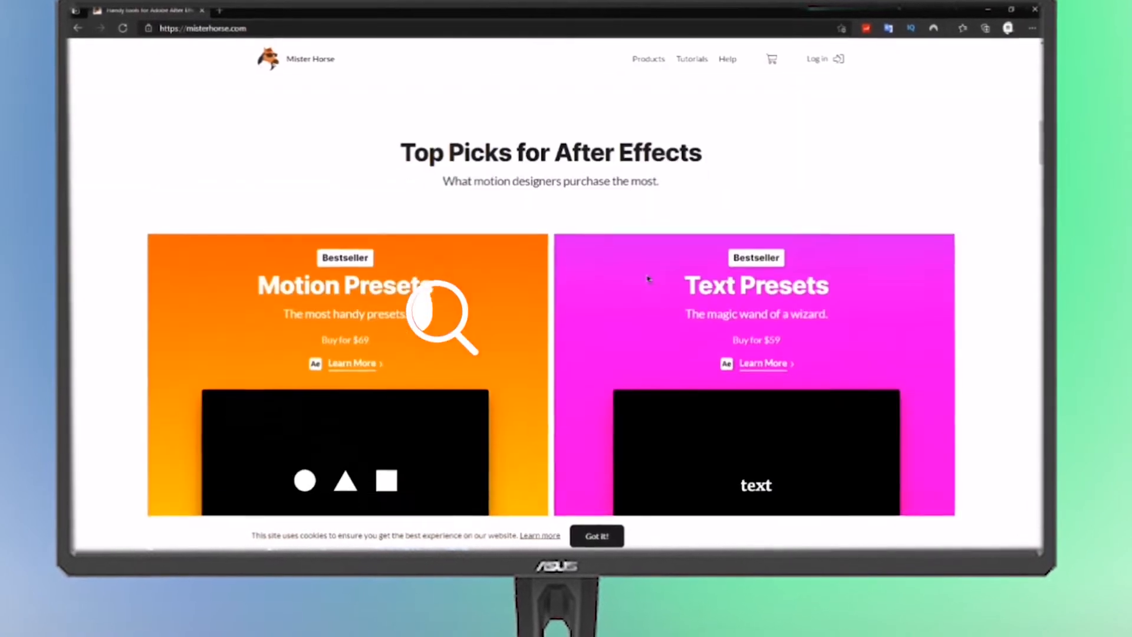
# Browse the Mister Horse home page, open the Animation Composer 3 page and look through its download options and new features
pyautogui.scroll(-10, 635, 280)
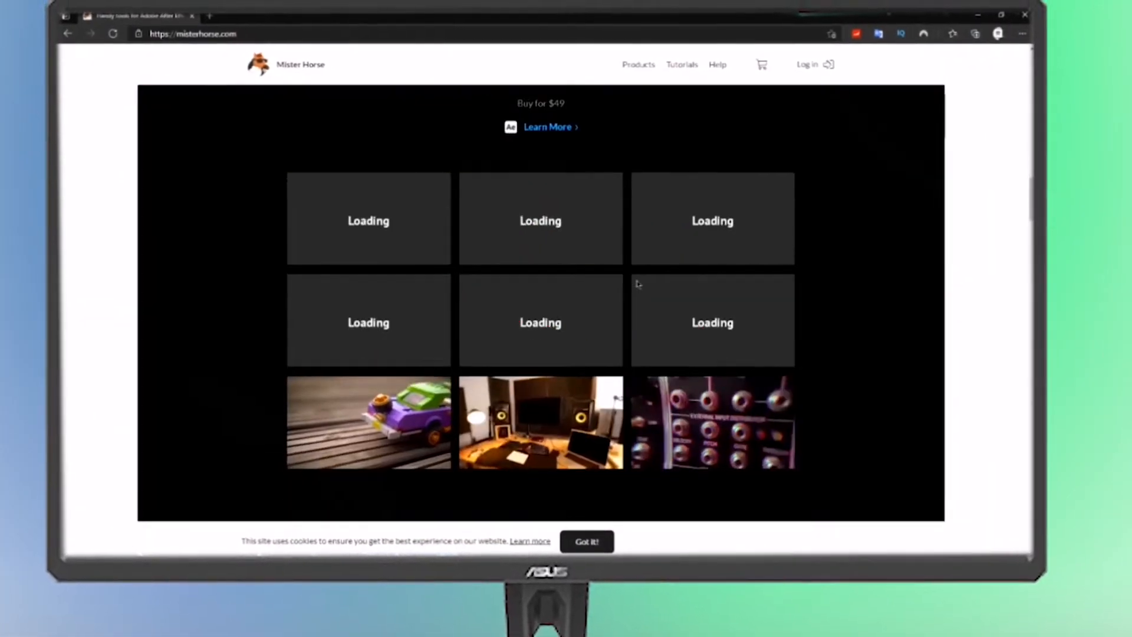
pyautogui.scroll(-10, 643, 293)
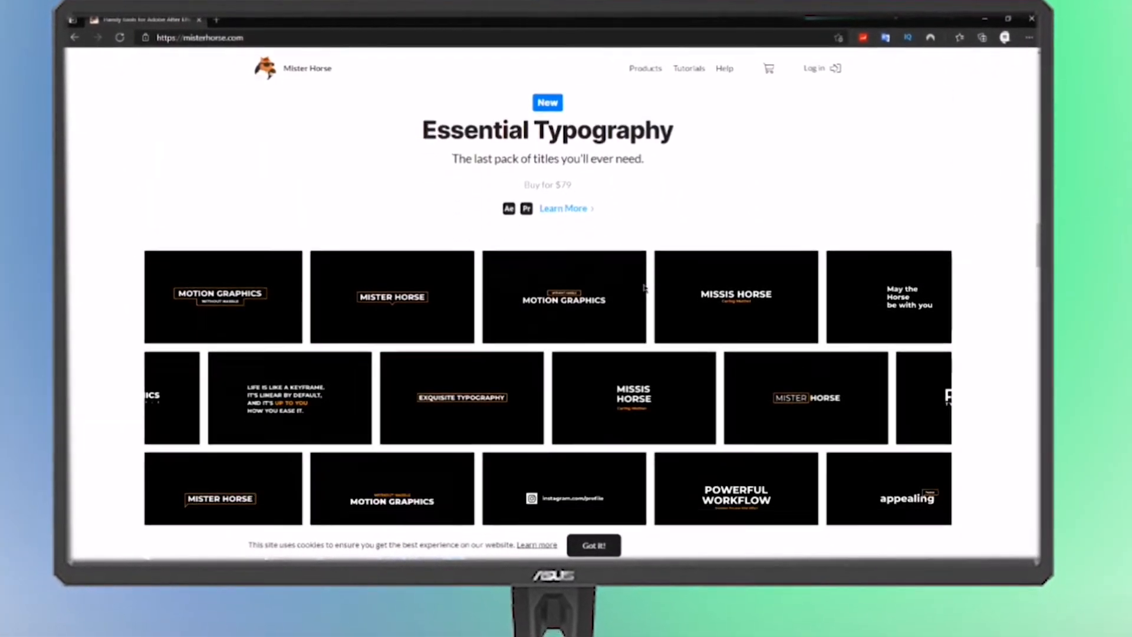
pyautogui.scroll(-8, 653, 252)
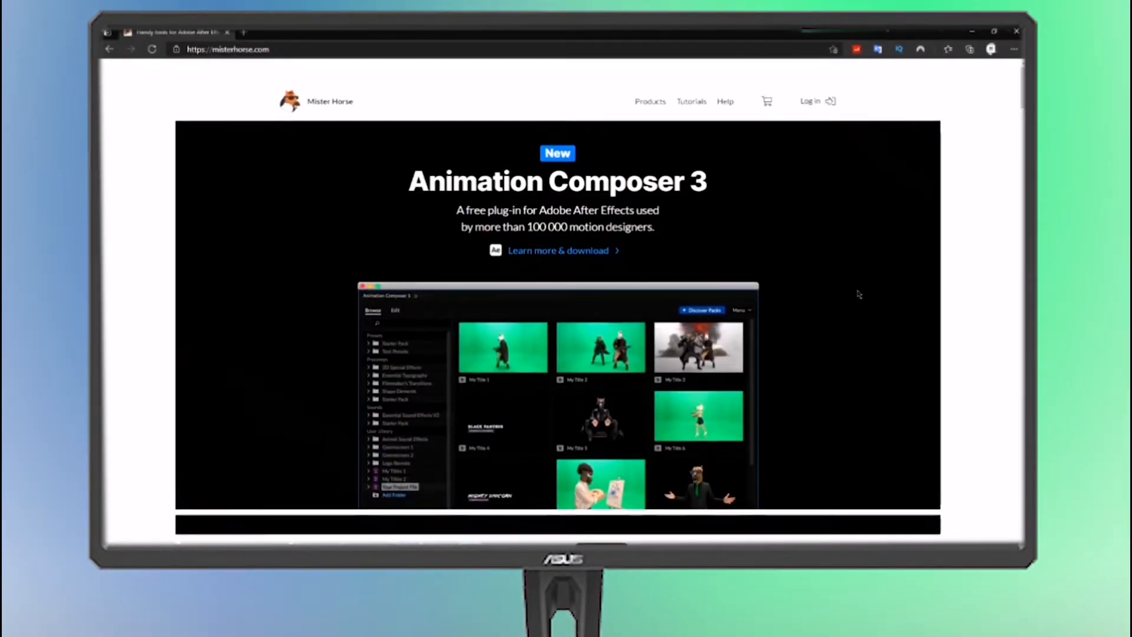
pyautogui.scroll(-1, 859, 294)
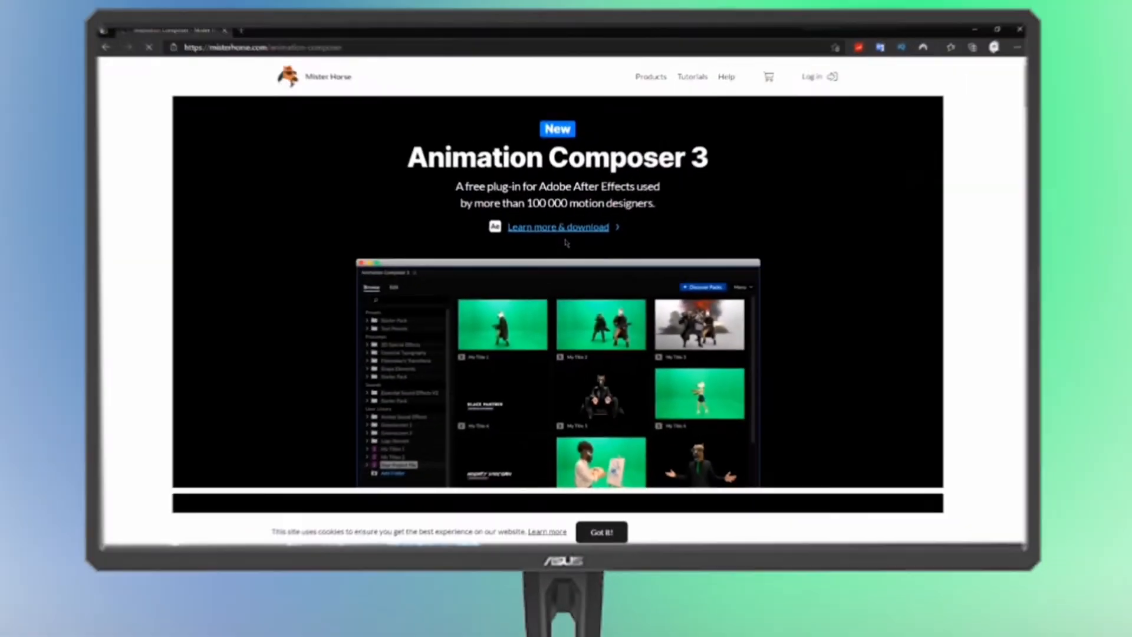
pyautogui.scroll(-2, 553, 219)
pyautogui.scroll(2, 553, 219)
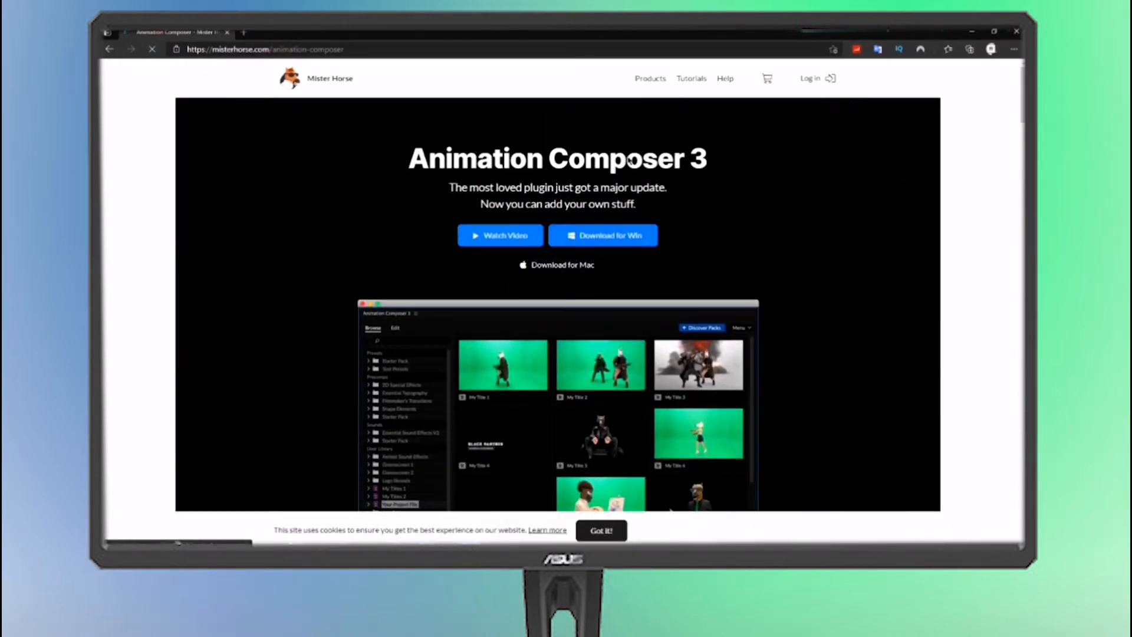
pyautogui.scroll(-1, 675, 148)
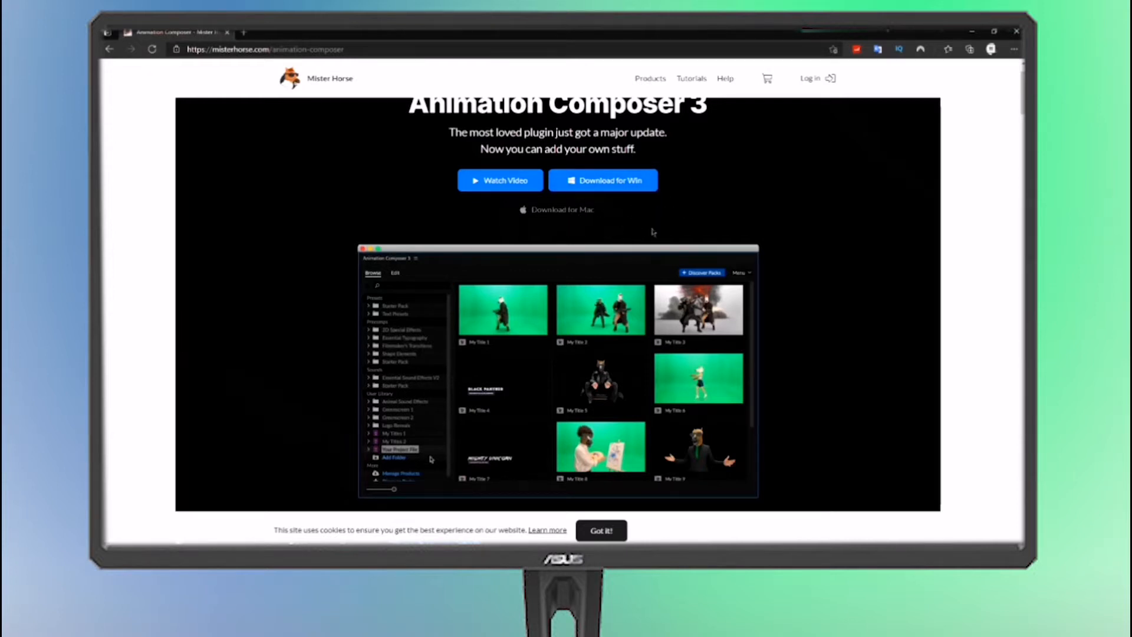
pyautogui.scroll(-10, 653, 232)
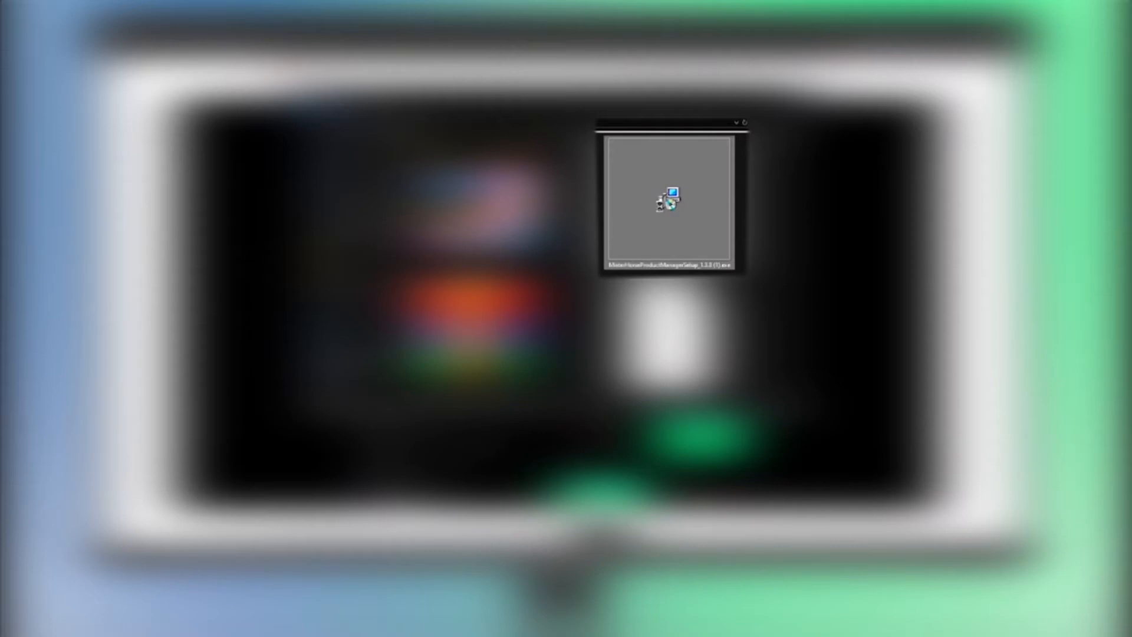
pyautogui.rightClick(661, 206)
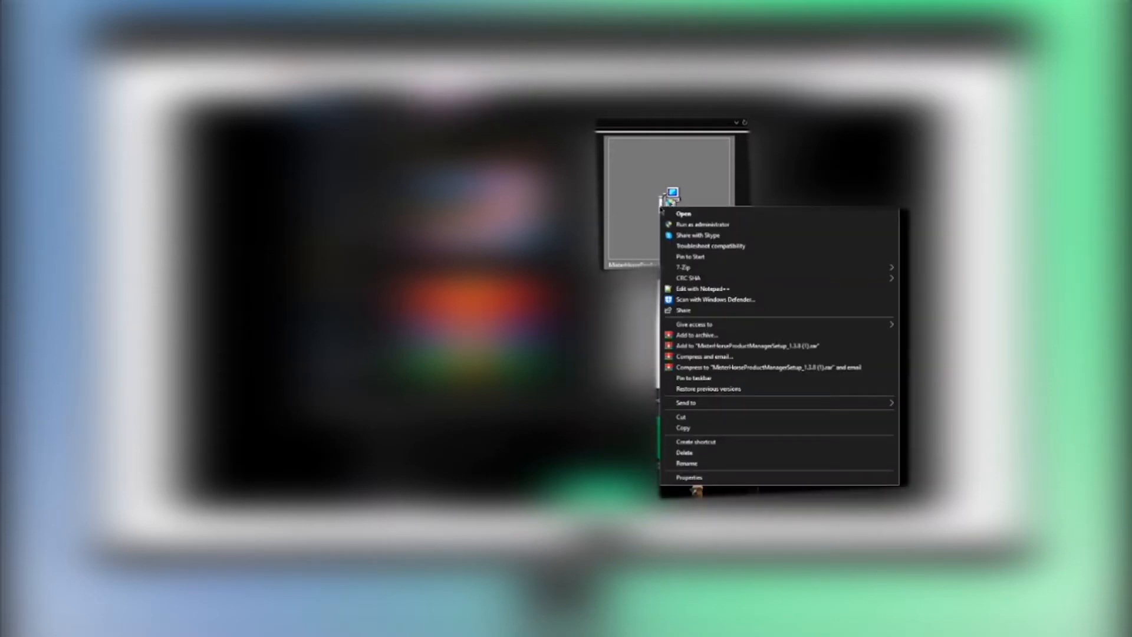
pyautogui.click(687, 225)
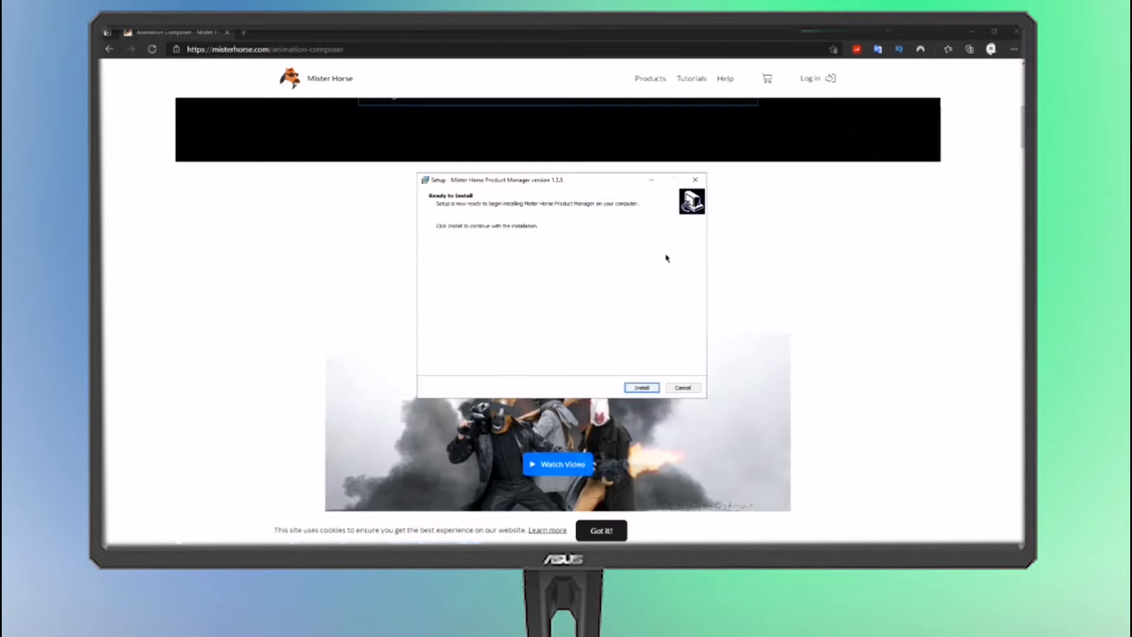
pyautogui.click(684, 387)
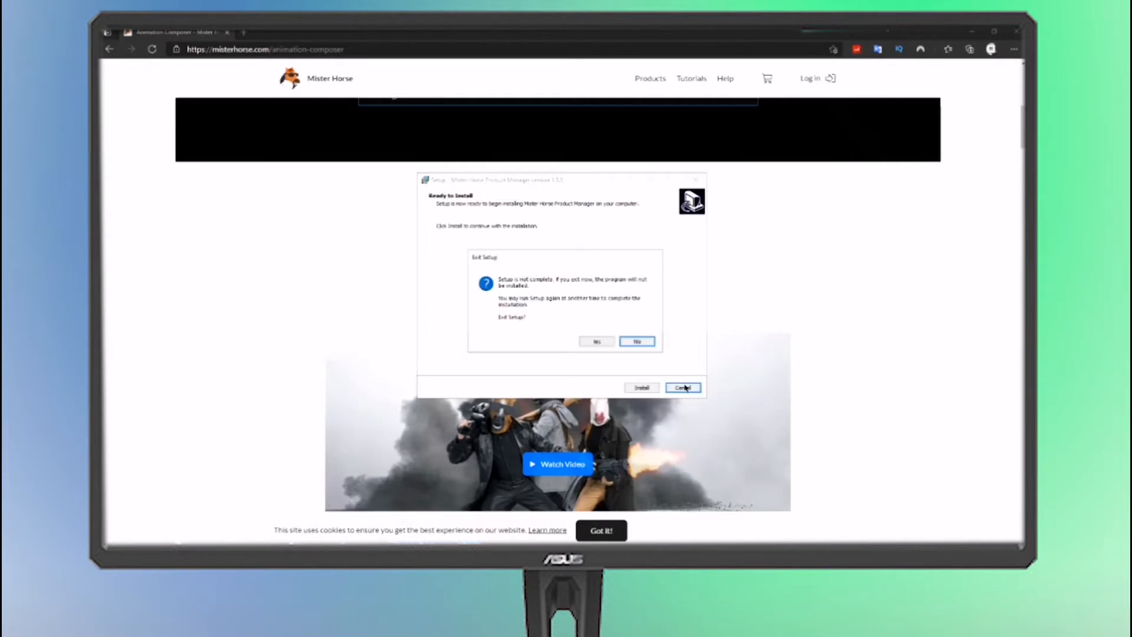
pyautogui.click(597, 342)
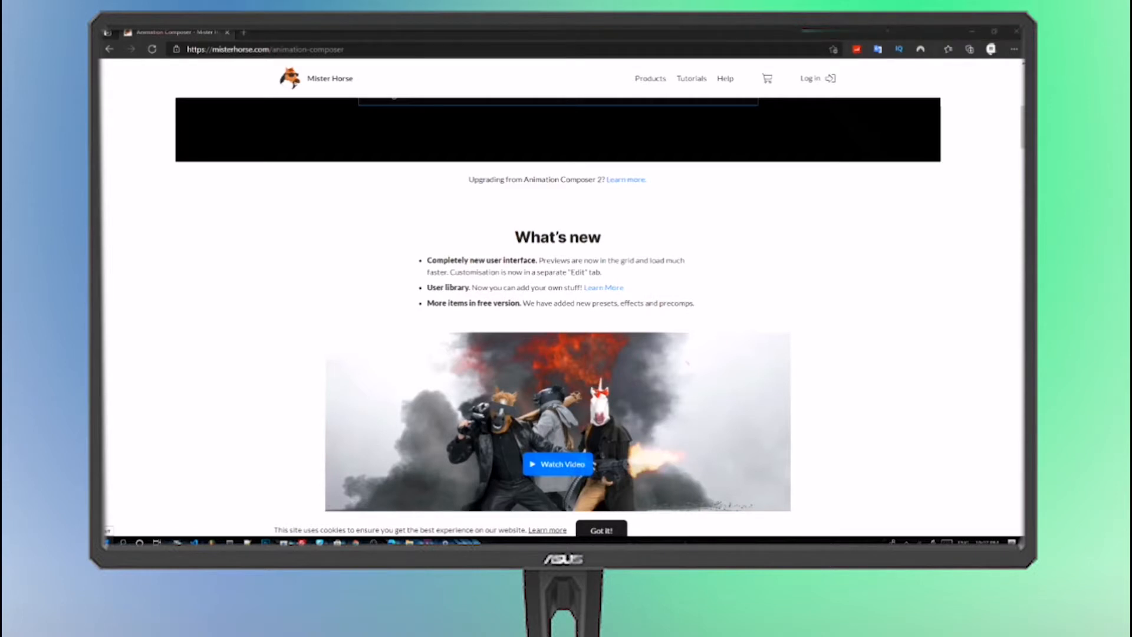
# Open Mister Horse Product Manager and review the plugins and packs offered for After Effects and Premiere Pro
pyautogui.click(106, 542)
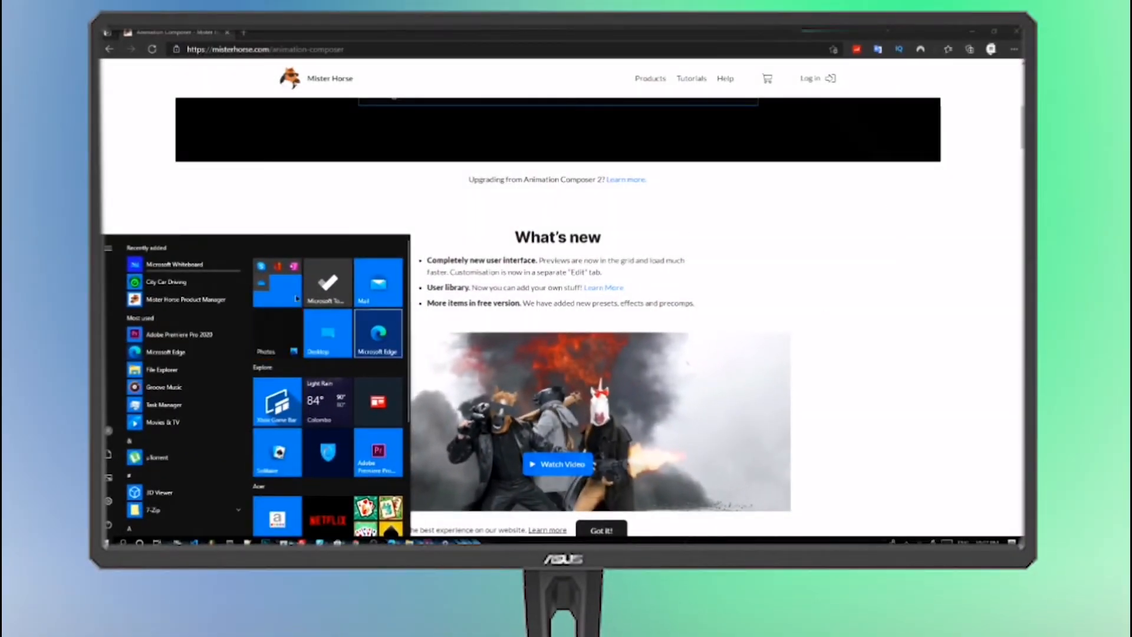
pyautogui.click(203, 304)
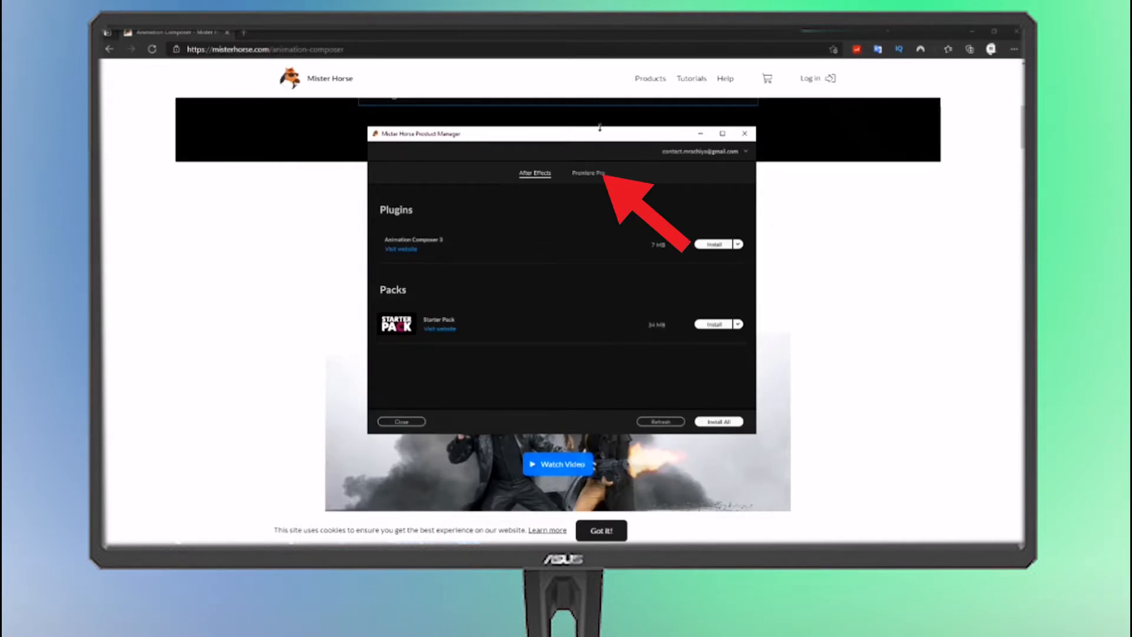
pyautogui.click(601, 174)
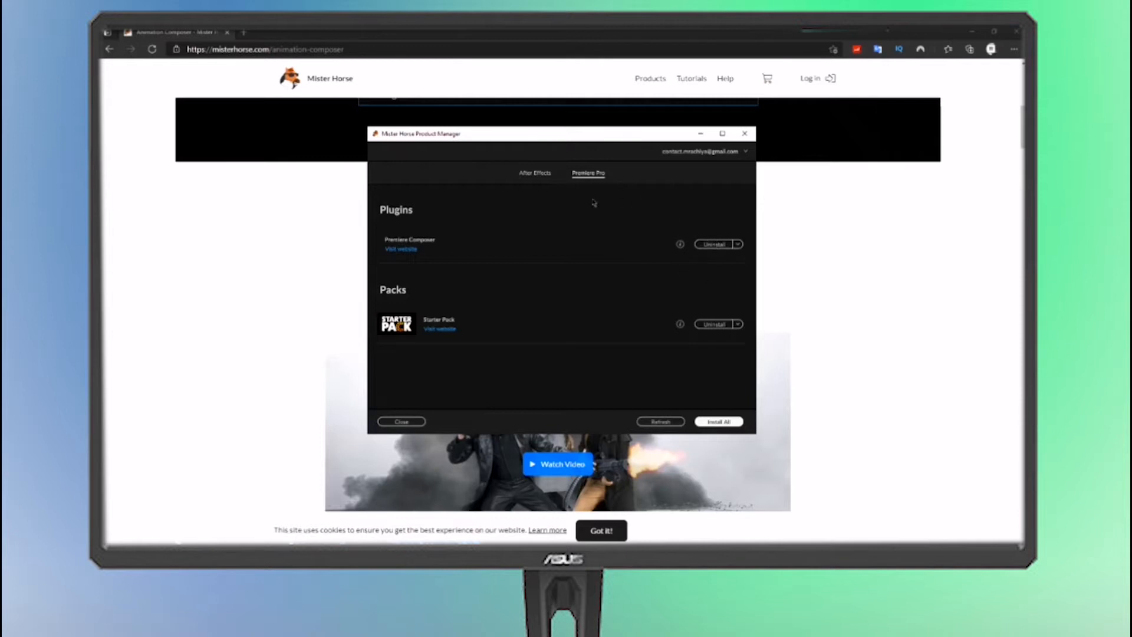
pyautogui.click(536, 174)
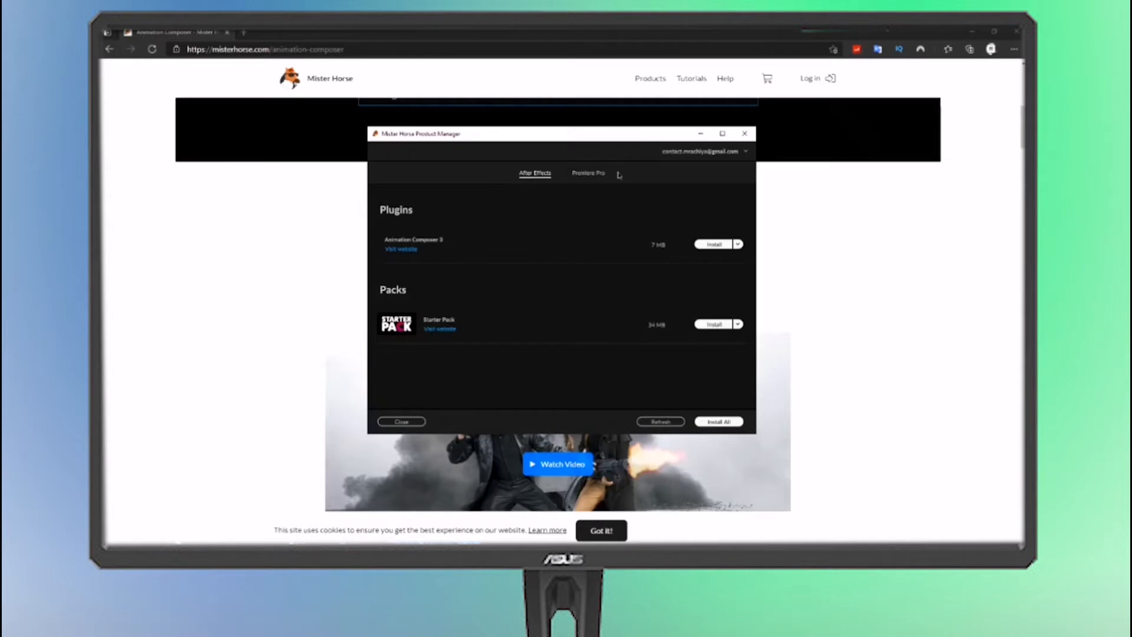
pyautogui.click(587, 172)
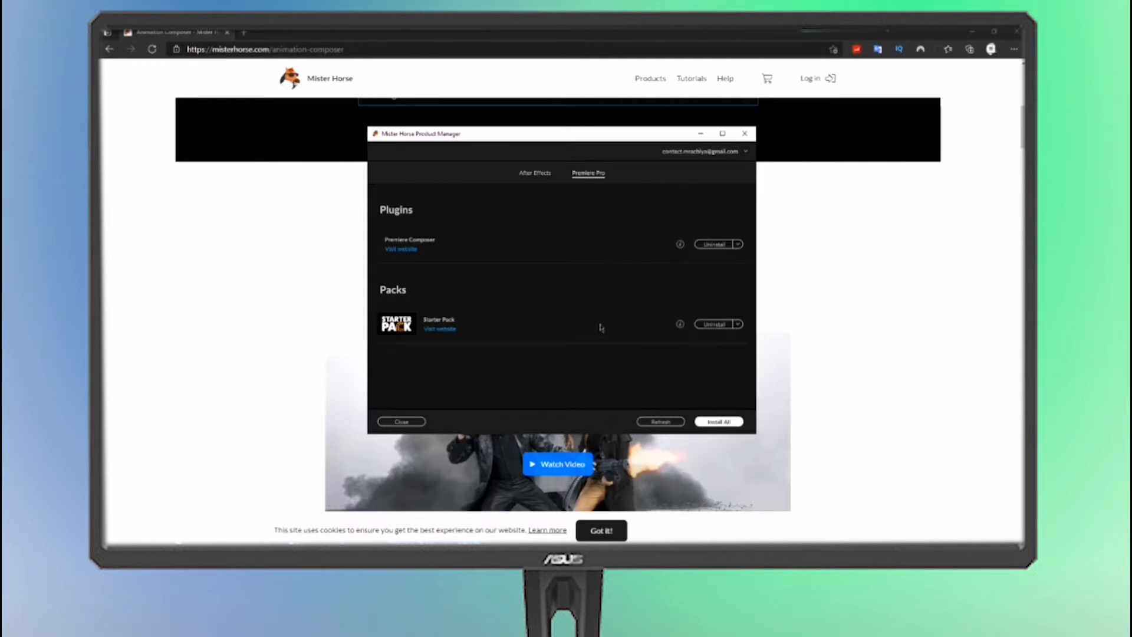
pyautogui.click(396, 461)
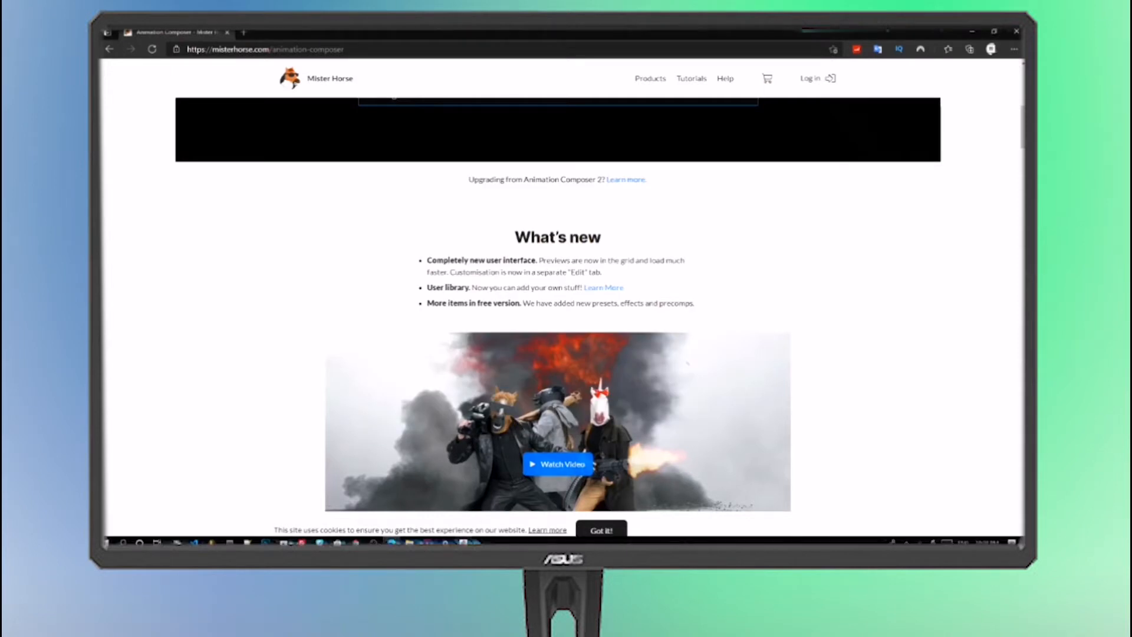
# Switch to Premiere Pro, open the Premiere Composer extension and move its window towards the middle of the workspace
pyautogui.click(392, 541)
pyautogui.click(739, 140)
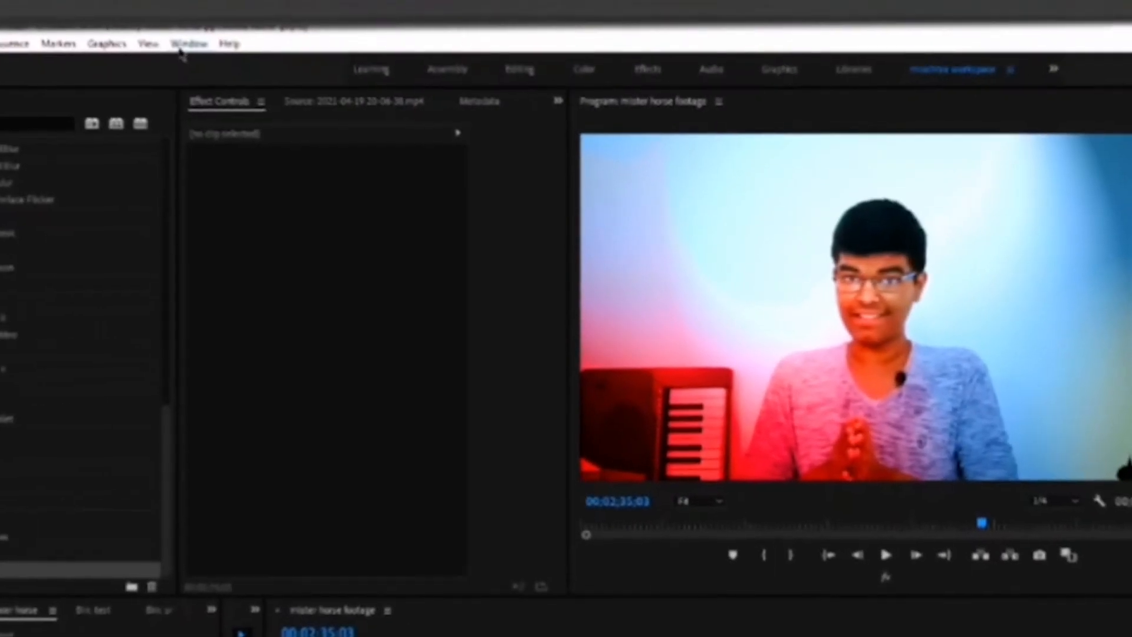
pyautogui.click(180, 49)
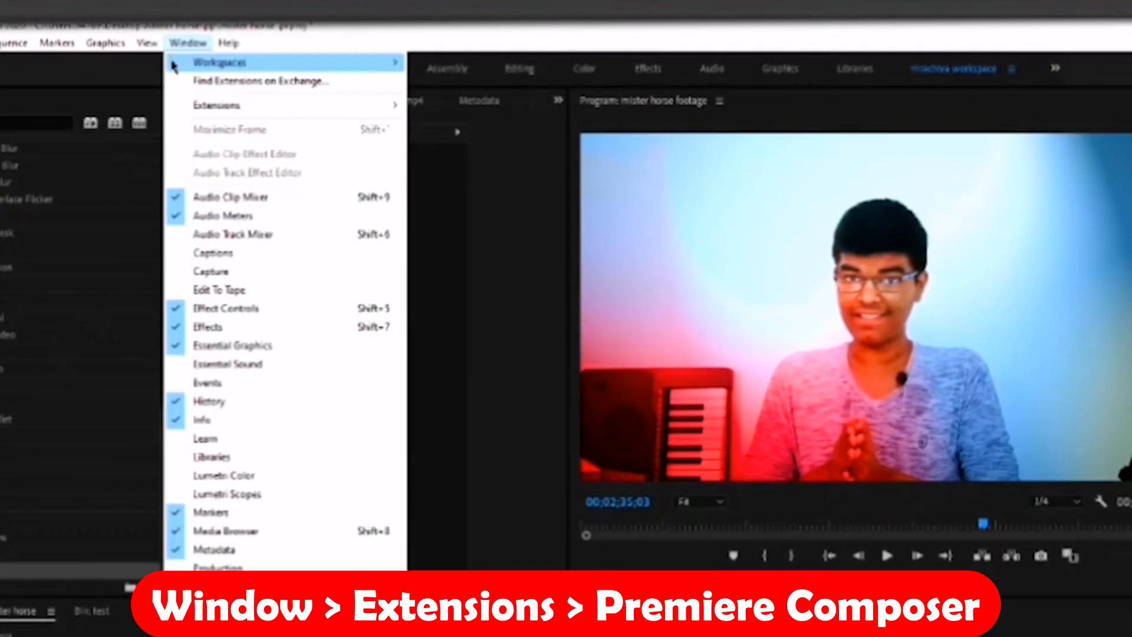
pyautogui.moveTo(177, 63)
pyautogui.moveTo(233, 108)
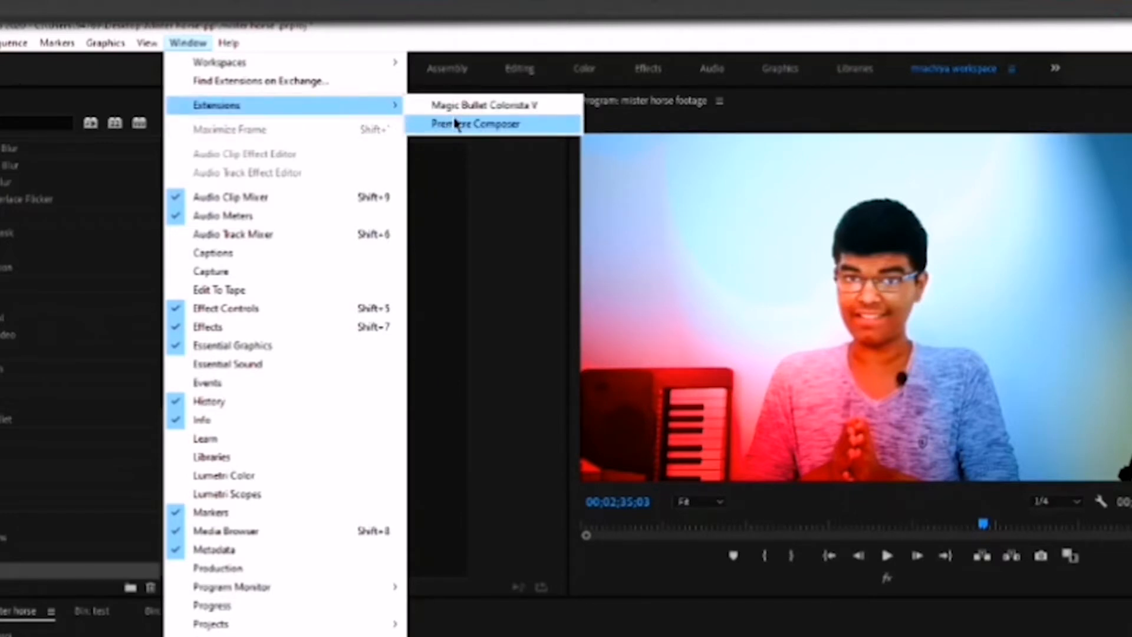
pyautogui.click(460, 124)
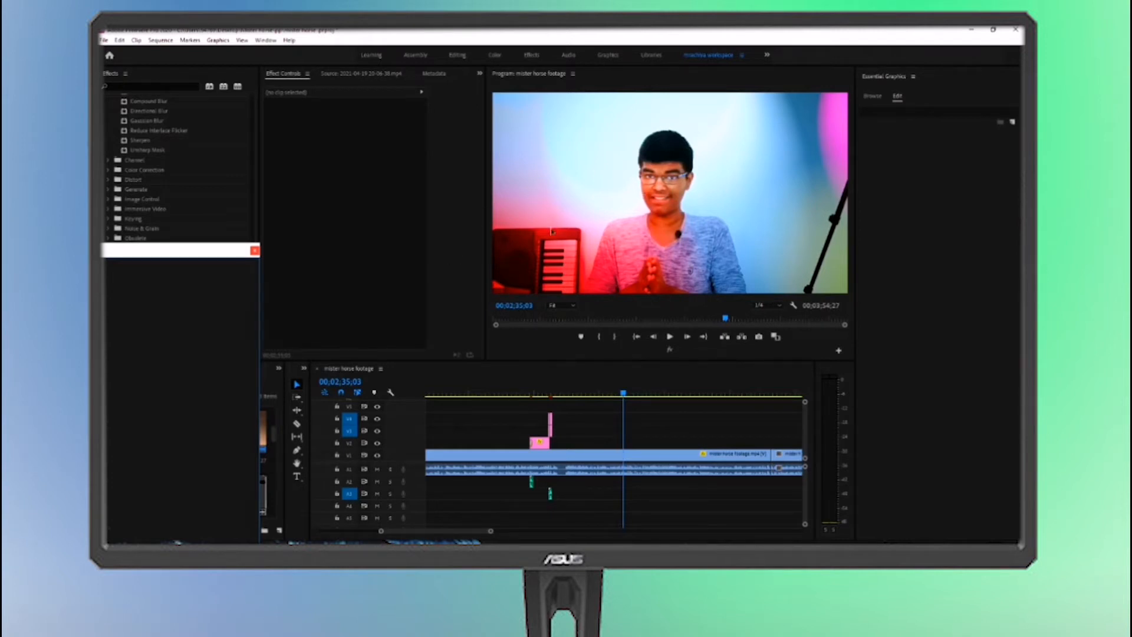
pyautogui.moveTo(174, 253); pyautogui.dragTo(393, 189)
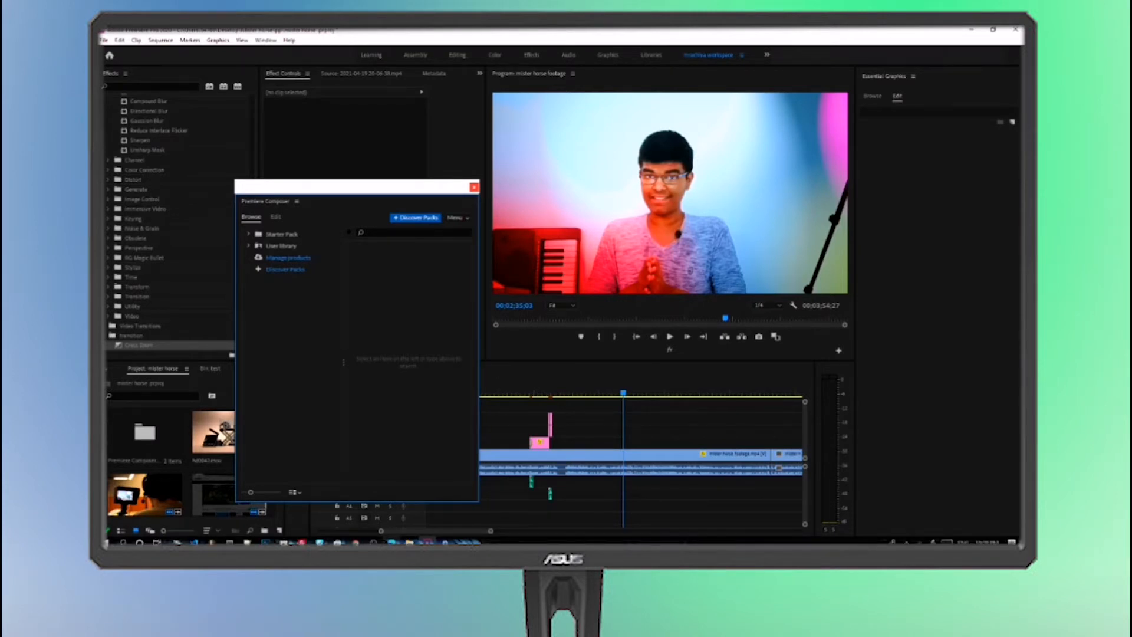
# Open the Starter Pack in Premiere Composer, widen the window and show the pack's Transitions folder
pyautogui.click(390, 541)
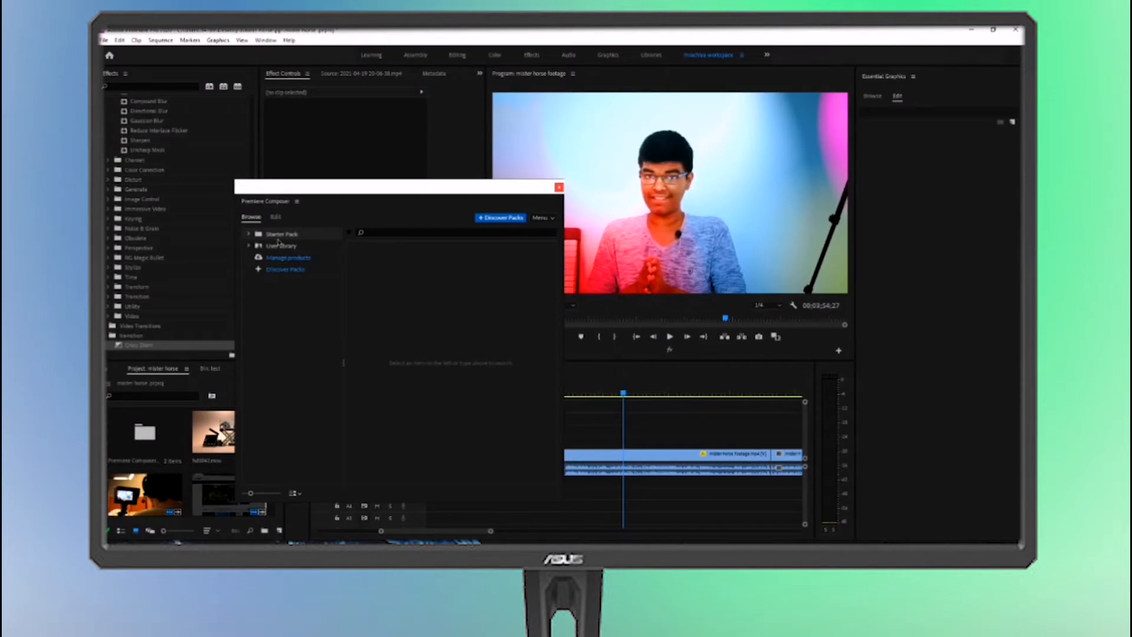
pyautogui.click(278, 238)
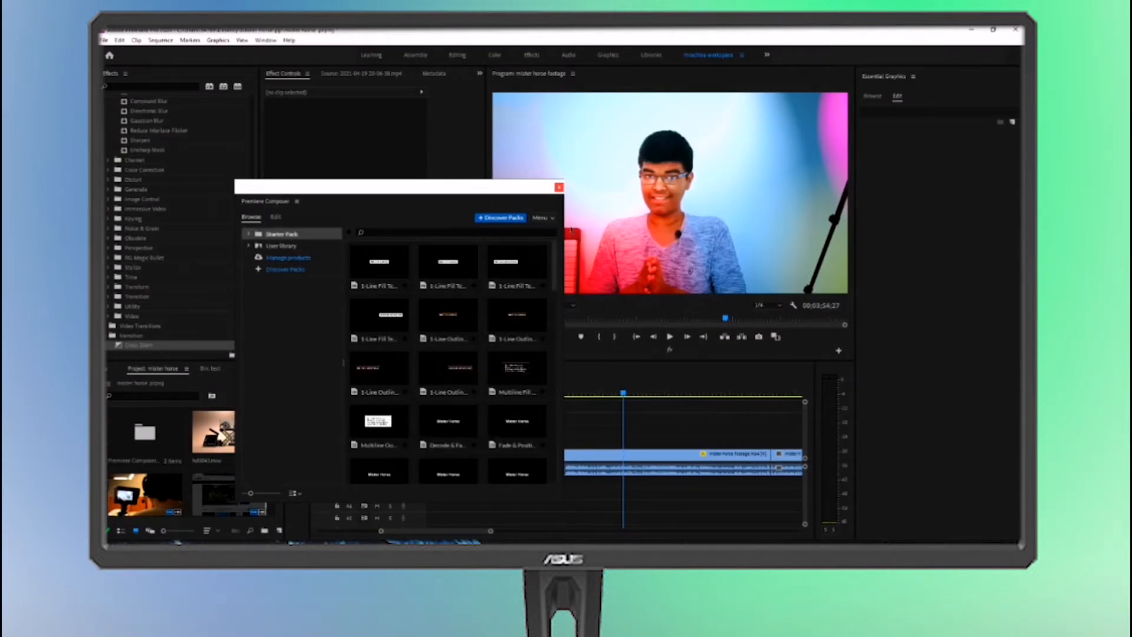
pyautogui.moveTo(564, 227); pyautogui.dragTo(781, 226)
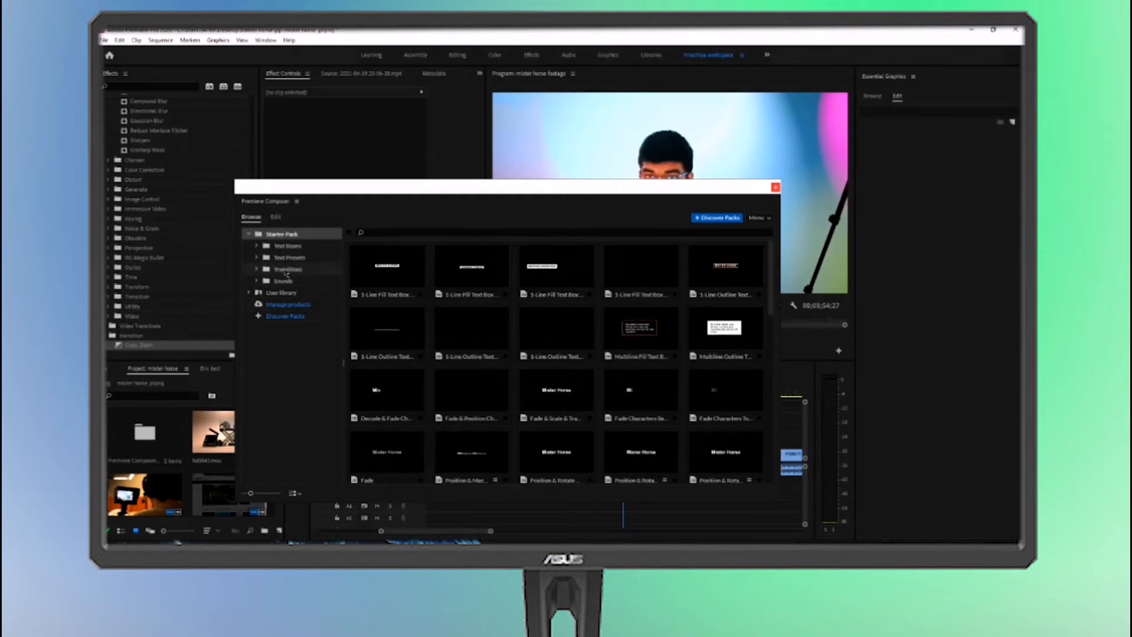
pyautogui.click(287, 270)
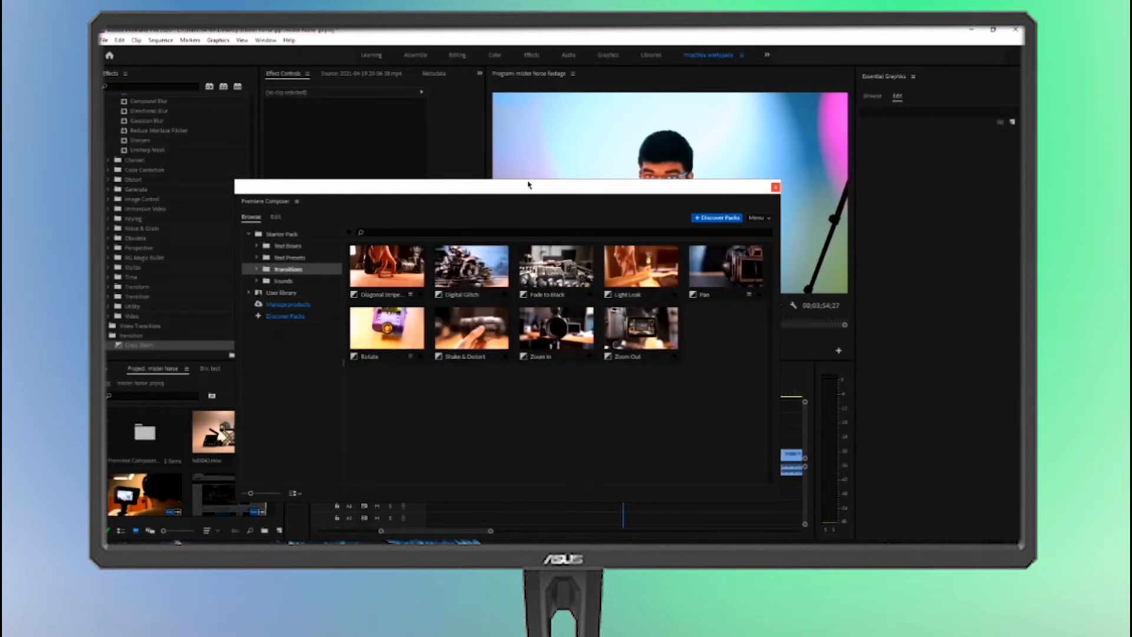
# Move the Premiere Composer window off the timeline and add the Shake & Distort transition with sound at the playhead
pyautogui.moveTo(536, 184); pyautogui.dragTo(284, 161)
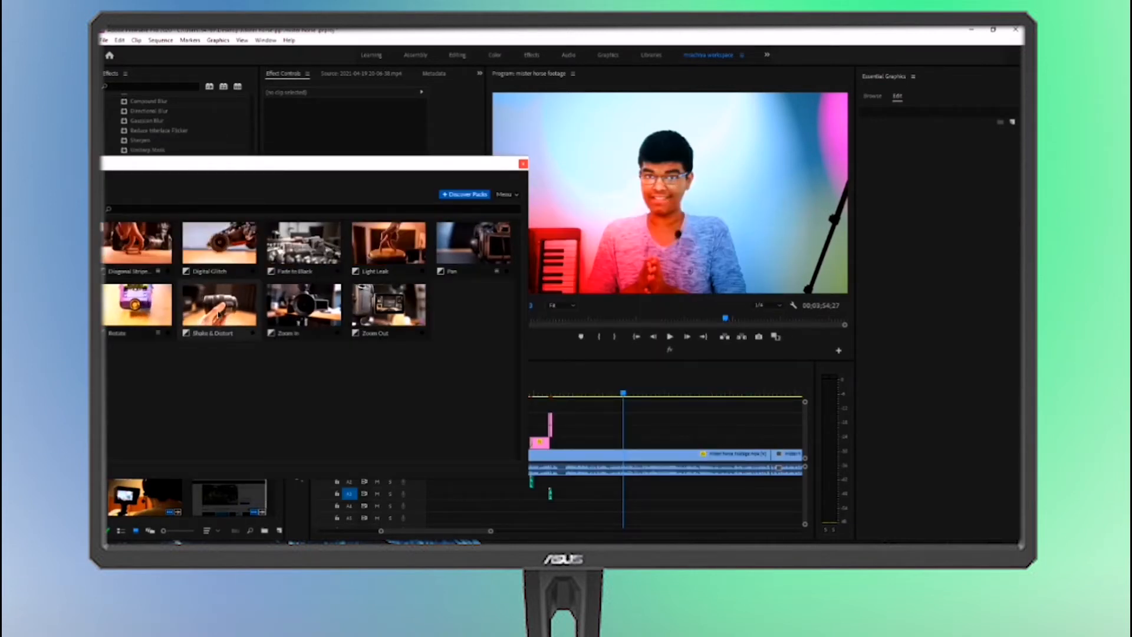
pyautogui.click(219, 314)
pyautogui.moveTo(257, 301)
pyautogui.mouseDown()
pyautogui.moveTo(466, 299)
pyautogui.moveTo(637, 412)
pyautogui.moveTo(630, 447)
pyautogui.moveTo(623, 431)
pyautogui.moveTo(630, 448)
pyautogui.mouseUp()
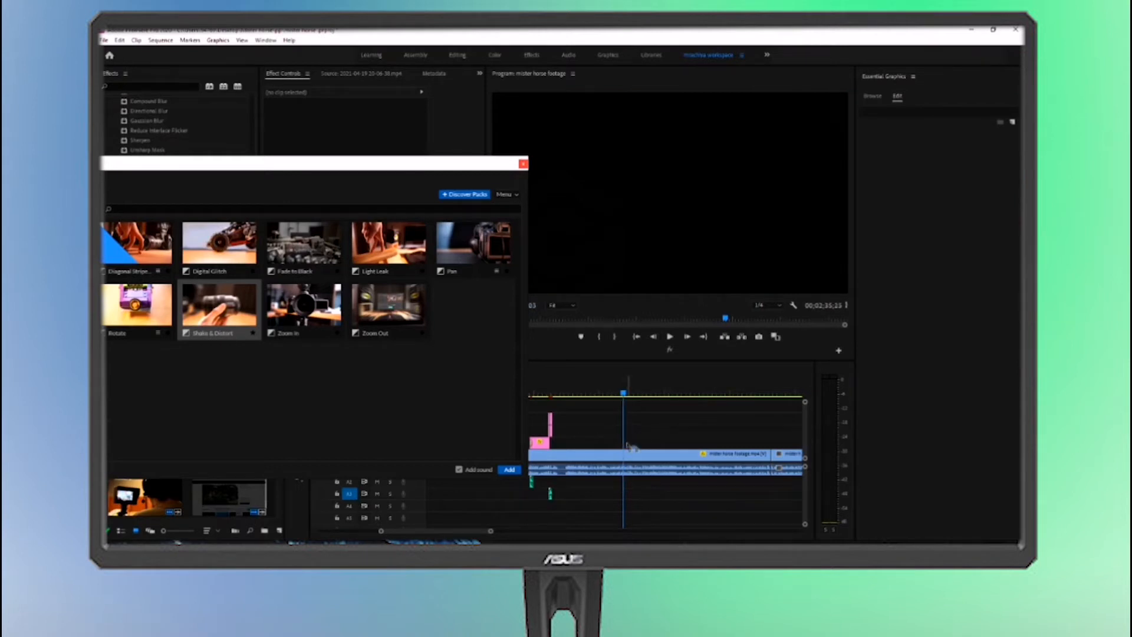
pyautogui.click(503, 471)
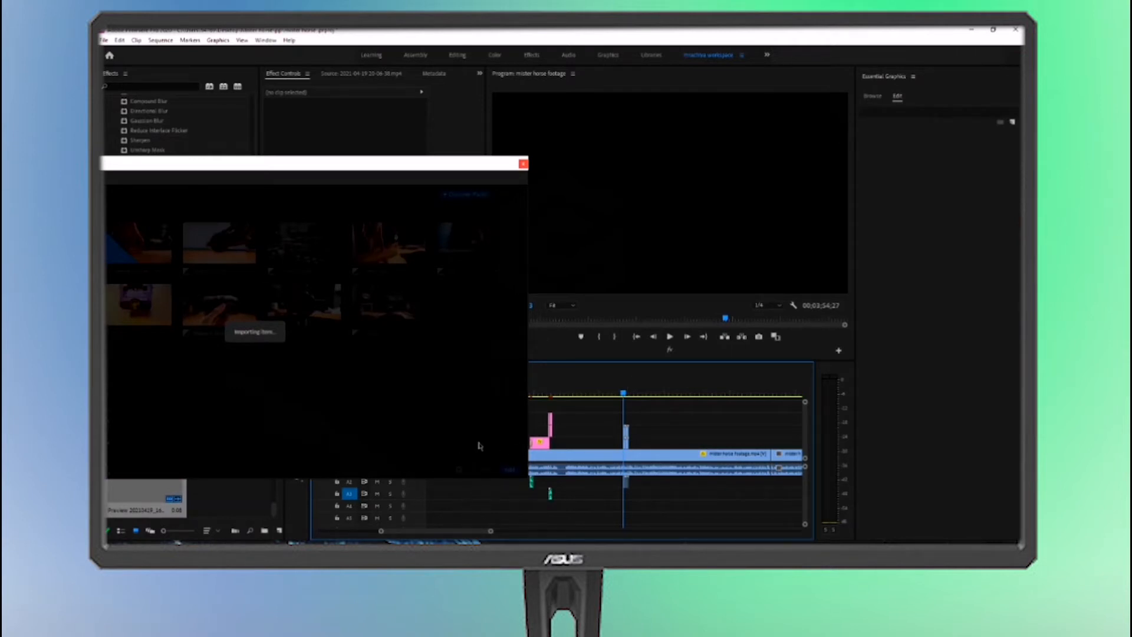
# Mute audio track A2 and play the sequence from shortly before the added Shake & Distort transition
pyautogui.moveTo(490, 531); pyautogui.dragTo(450, 538)
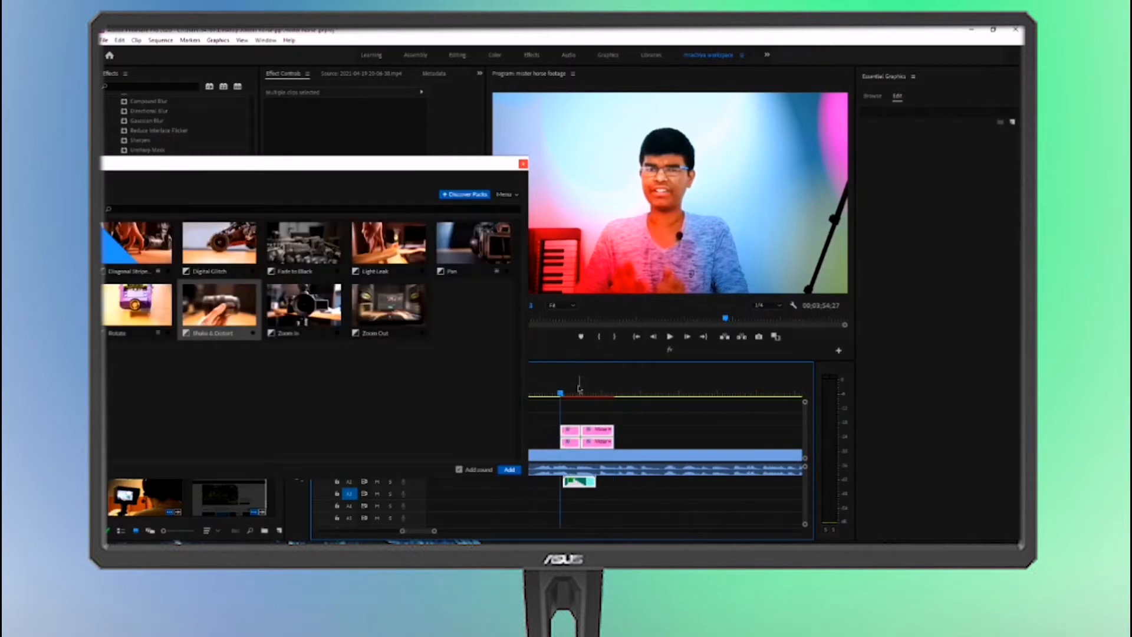
pyautogui.moveTo(573, 393); pyautogui.dragTo(536, 395)
pyautogui.click(633, 481)
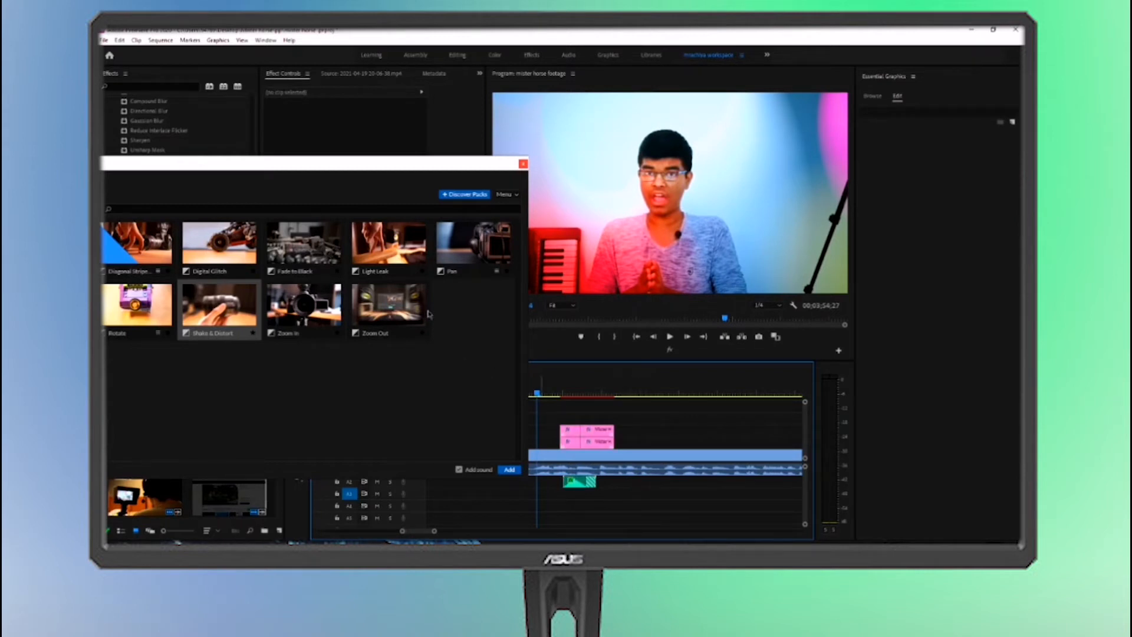
pyautogui.moveTo(346, 164); pyautogui.dragTo(229, 126)
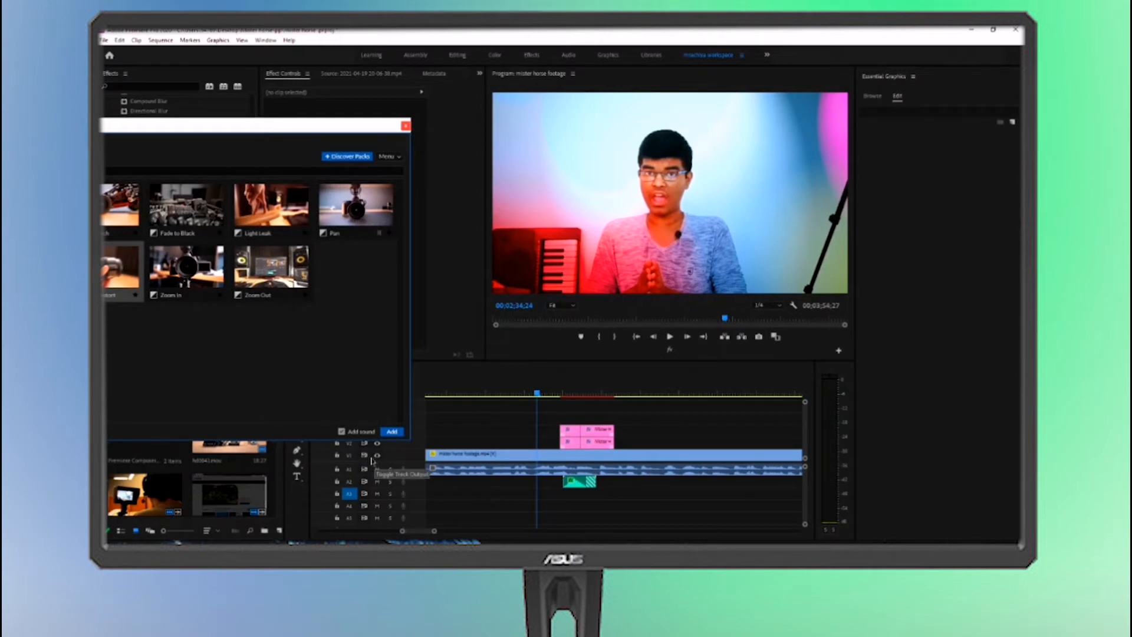
pyautogui.click(379, 484)
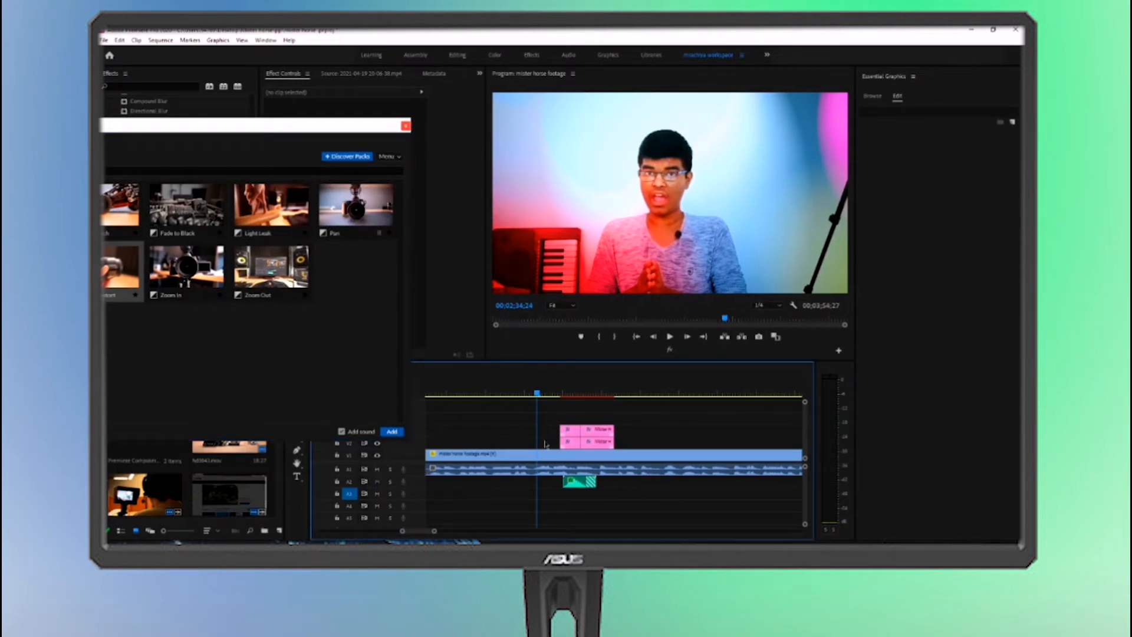
pyautogui.click(520, 395)
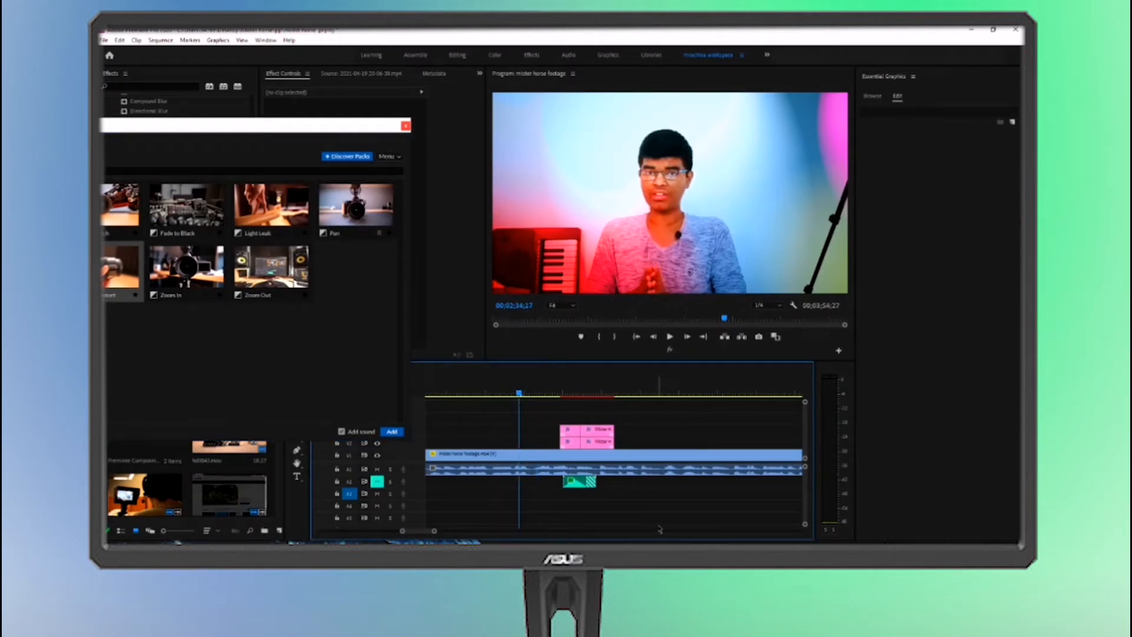
pyautogui.hotkey('alt', 'space')
pyautogui.press('Escape')
pyautogui.press('space')
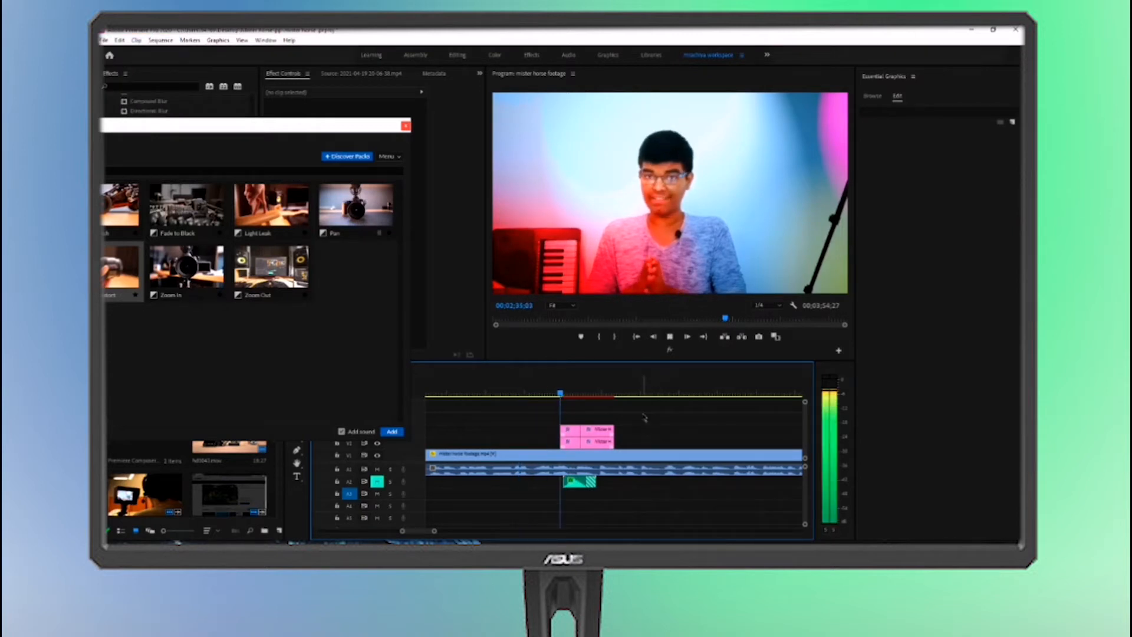
# Replay the sequence from shortly before the Shake & Distort transition to check its effect
pyautogui.press('space')
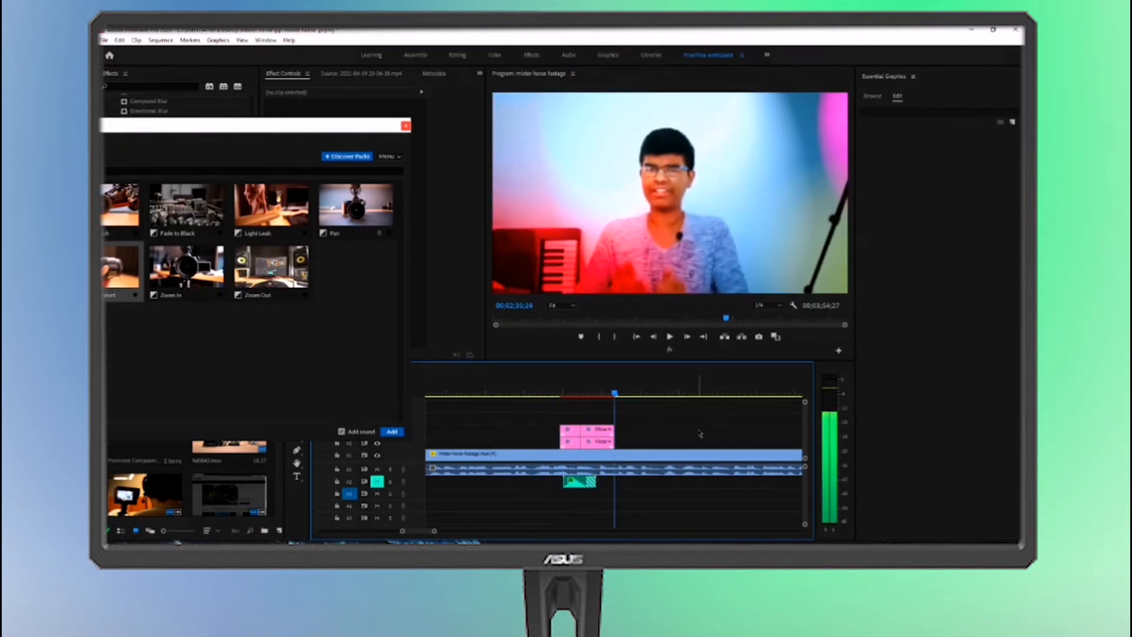
pyautogui.press('space')
pyautogui.click(528, 392)
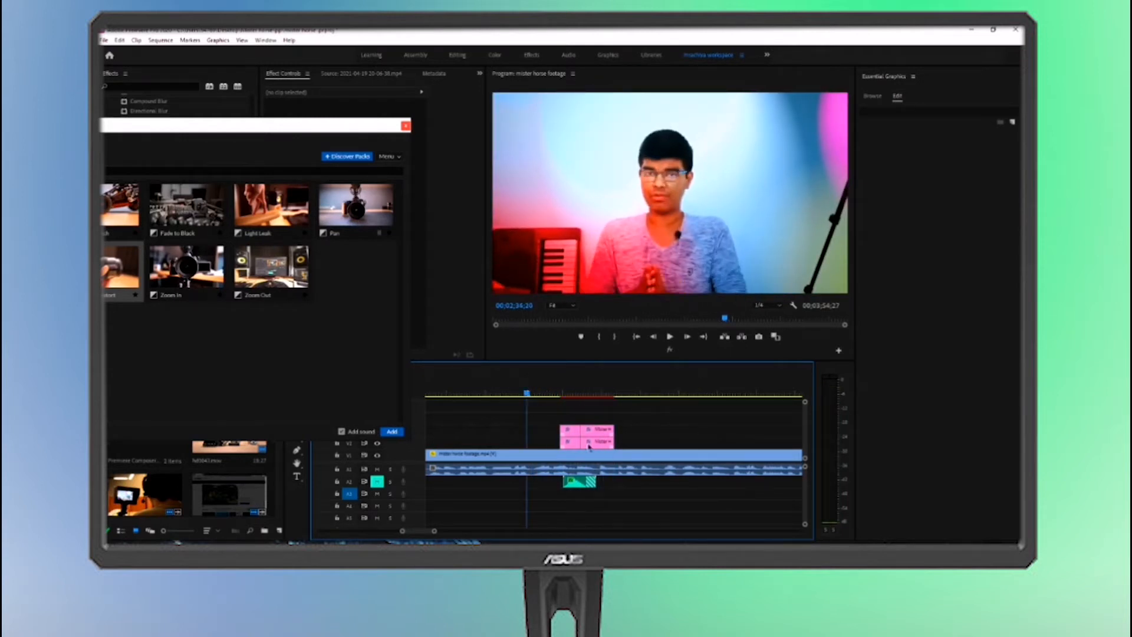
pyautogui.press('space')
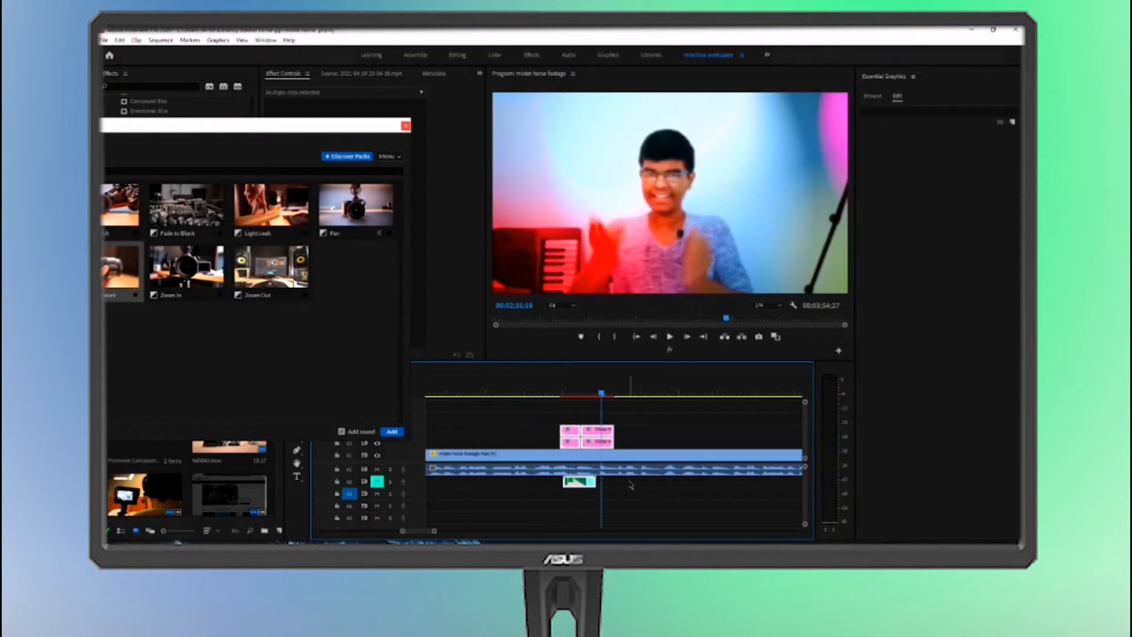
# Move the playhead to 00;02;20;28, ahead of the existing pink graphic clips, using short playback to find the spot
pyautogui.moveTo(433, 533); pyautogui.dragTo(604, 498)
pyautogui.moveTo(517, 389); pyautogui.dragTo(445, 393)
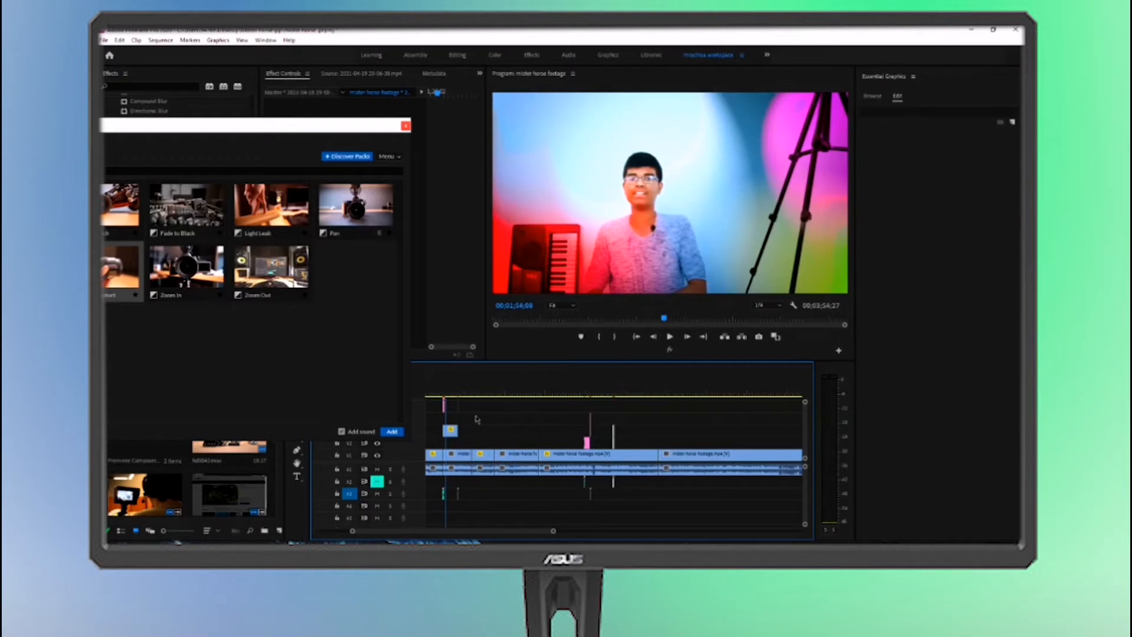
pyautogui.click(572, 401)
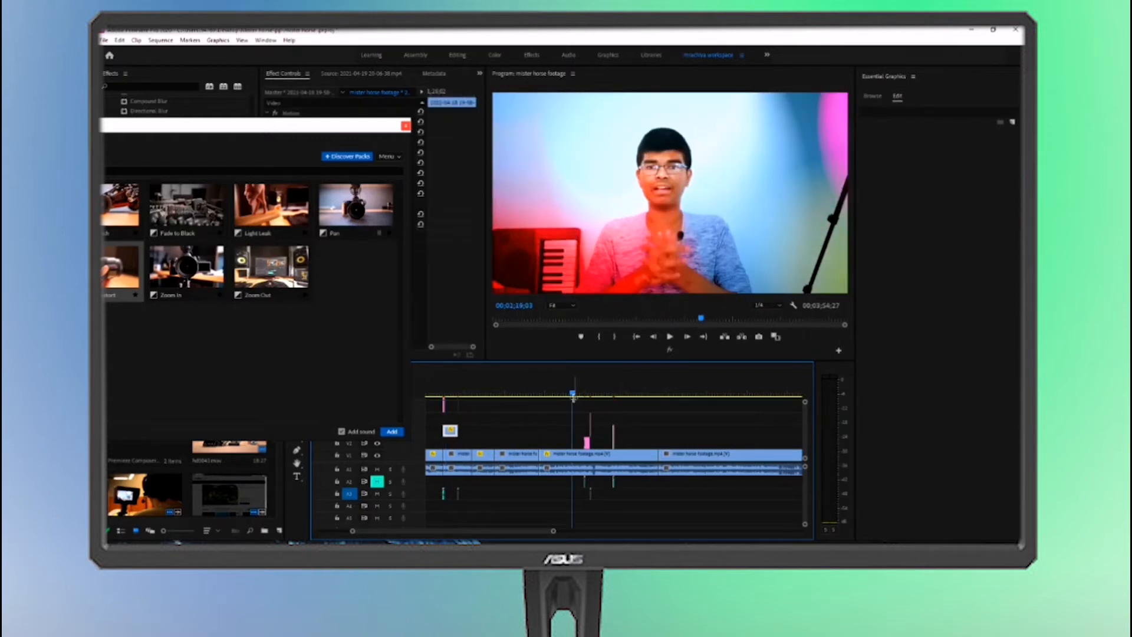
pyautogui.moveTo(554, 532); pyautogui.dragTo(412, 532)
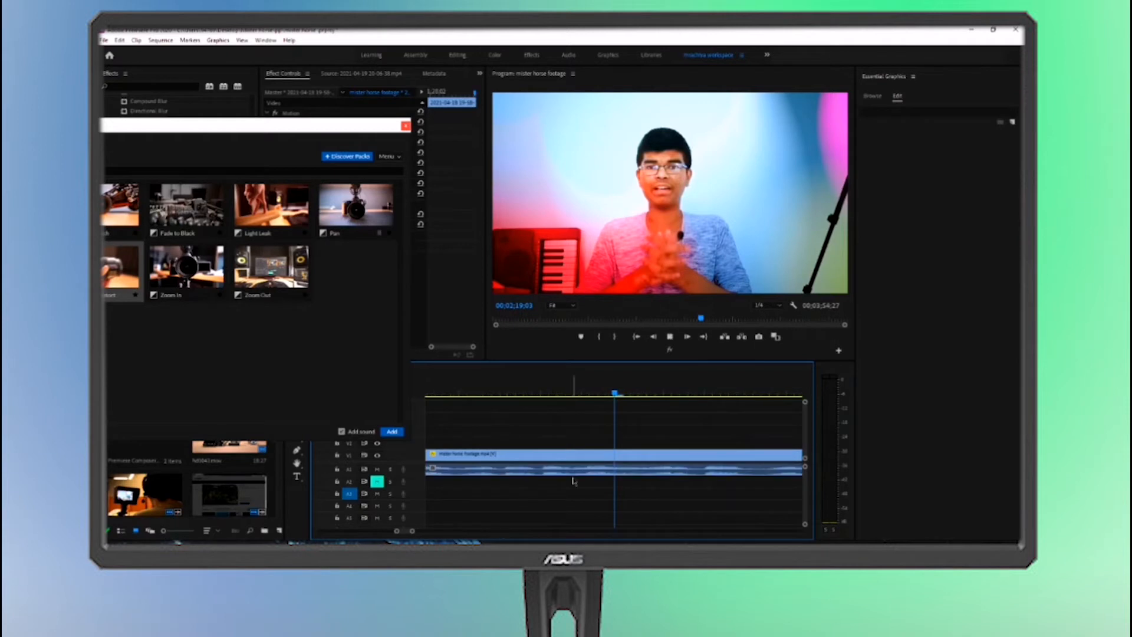
pyautogui.press('space')
pyautogui.press('space')
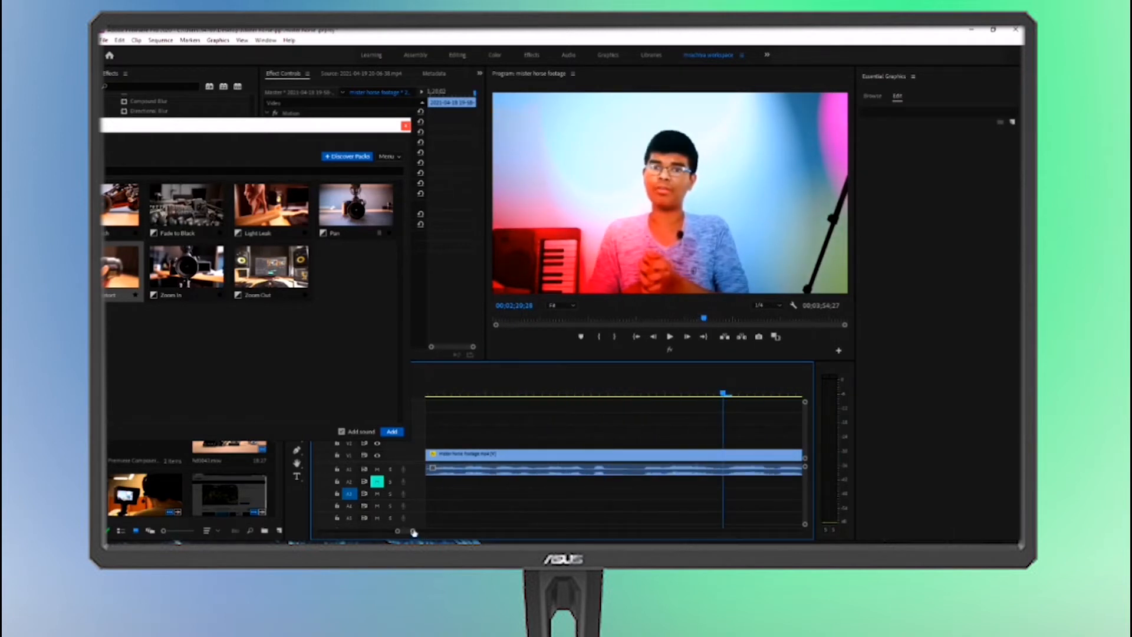
pyautogui.moveTo(413, 532); pyautogui.dragTo(478, 531)
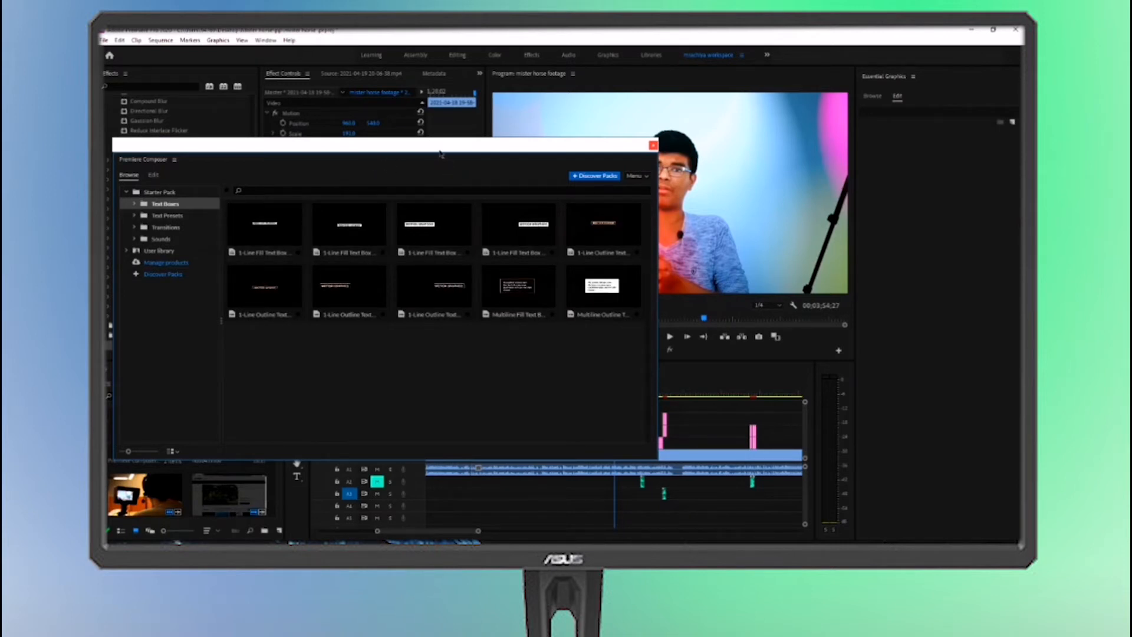
# Add the 1-Line Fill Text Box 2 - Left at the playhead and move the Premiere Composer window clear of the preview and timeline
pyautogui.moveTo(425, 144); pyautogui.dragTo(361, 129)
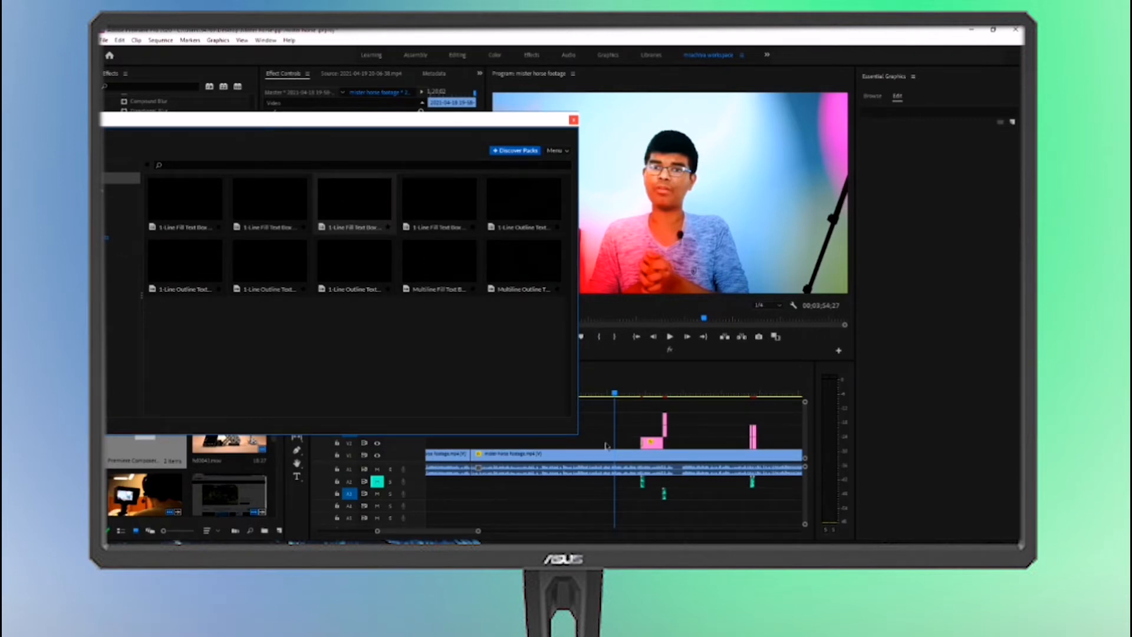
pyautogui.moveTo(365, 122); pyautogui.dragTo(311, 89)
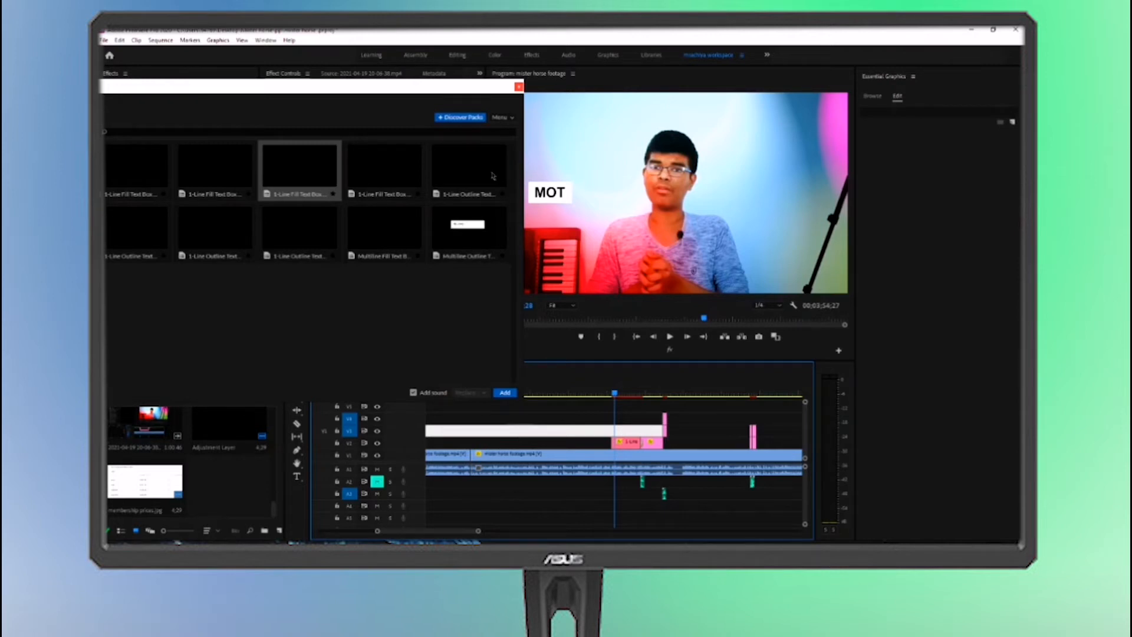
pyautogui.click(366, 93)
pyautogui.moveTo(366, 93); pyautogui.dragTo(277, 183)
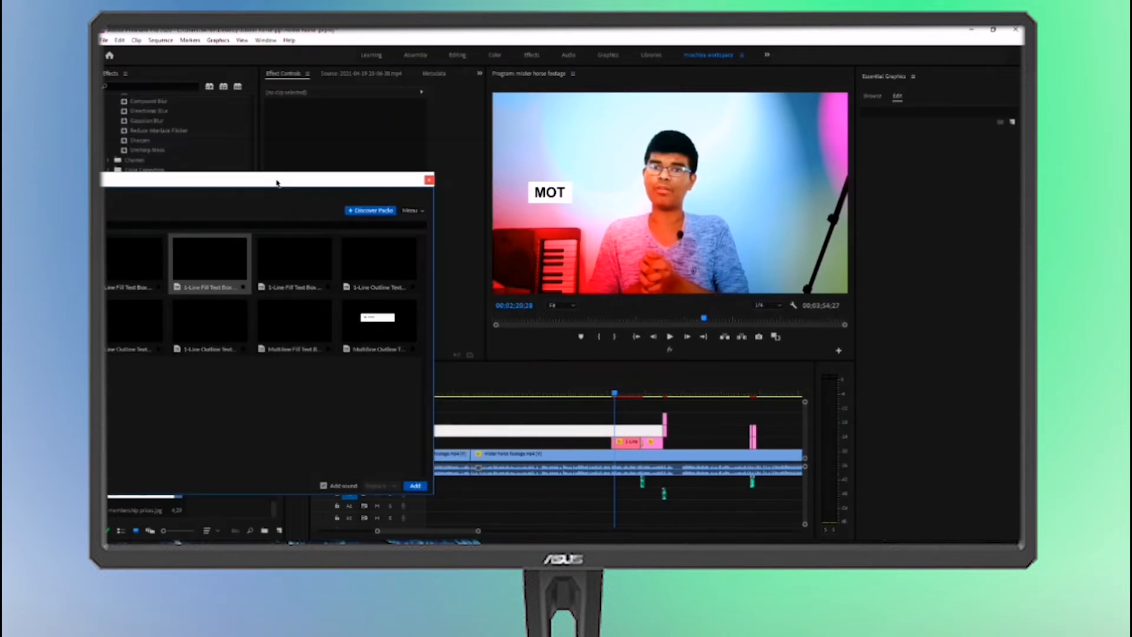
pyautogui.moveTo(372, 182); pyautogui.dragTo(310, 369)
# Select the added text box clip and look through its graphic, container and motion parameters
pyautogui.click(625, 442)
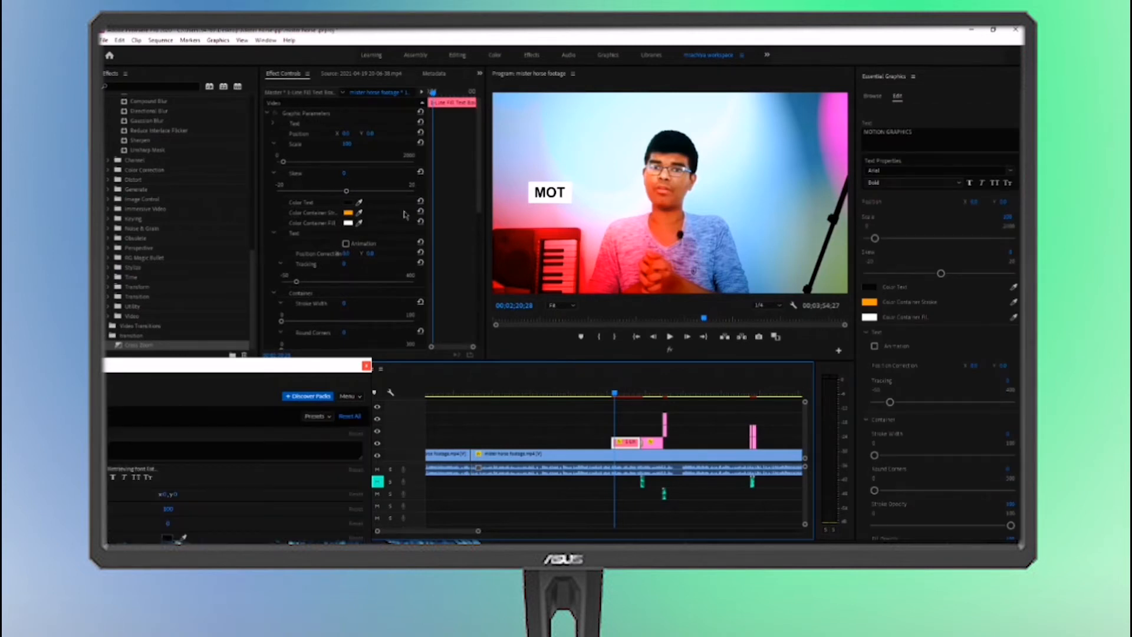
pyautogui.scroll(-1, 405, 215)
pyautogui.scroll(-3, 472, 278)
pyautogui.scroll(-5, 471, 278)
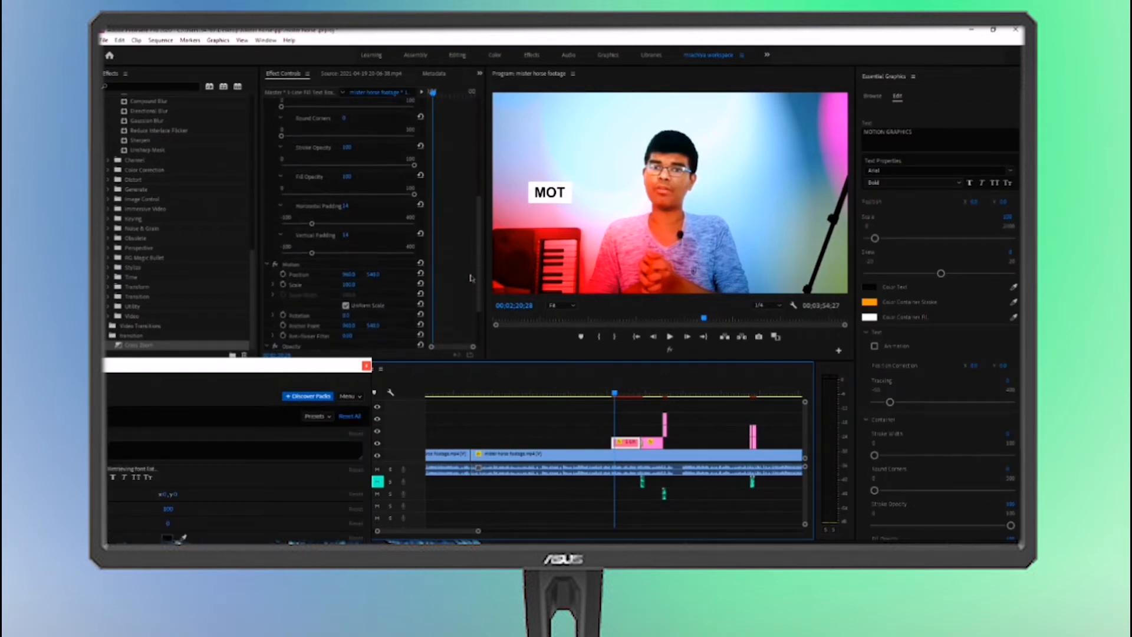
pyautogui.scroll(3, 471, 278)
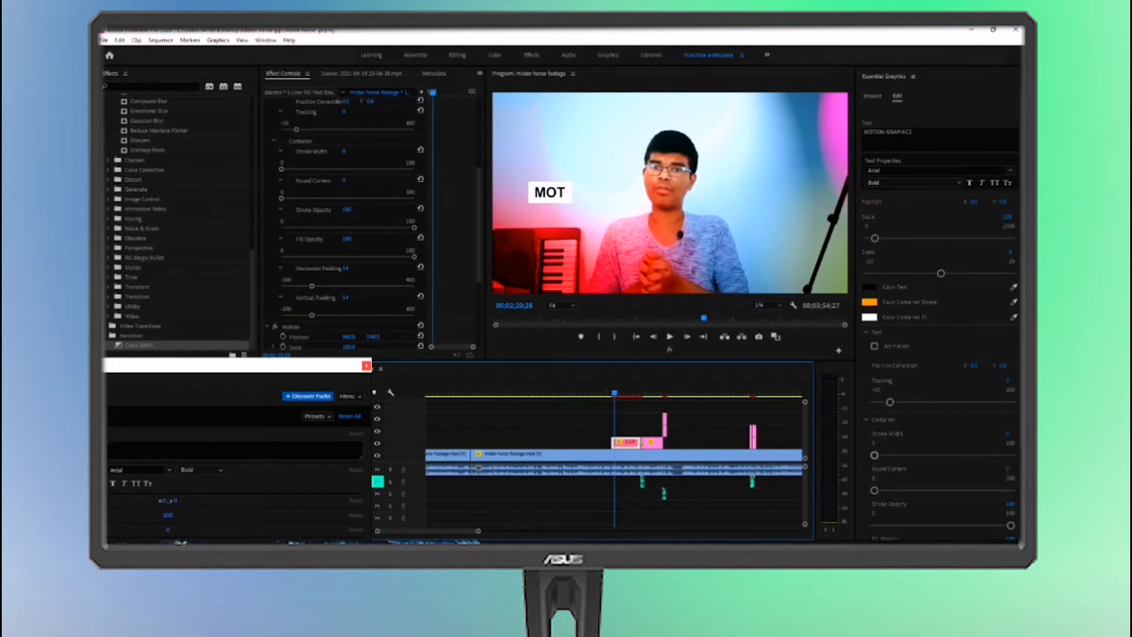
# Narrow the Premiere Composer window and place it over the effects list, clear of the clip's effect settings
pyautogui.moveTo(312, 373); pyautogui.dragTo(426, 76)
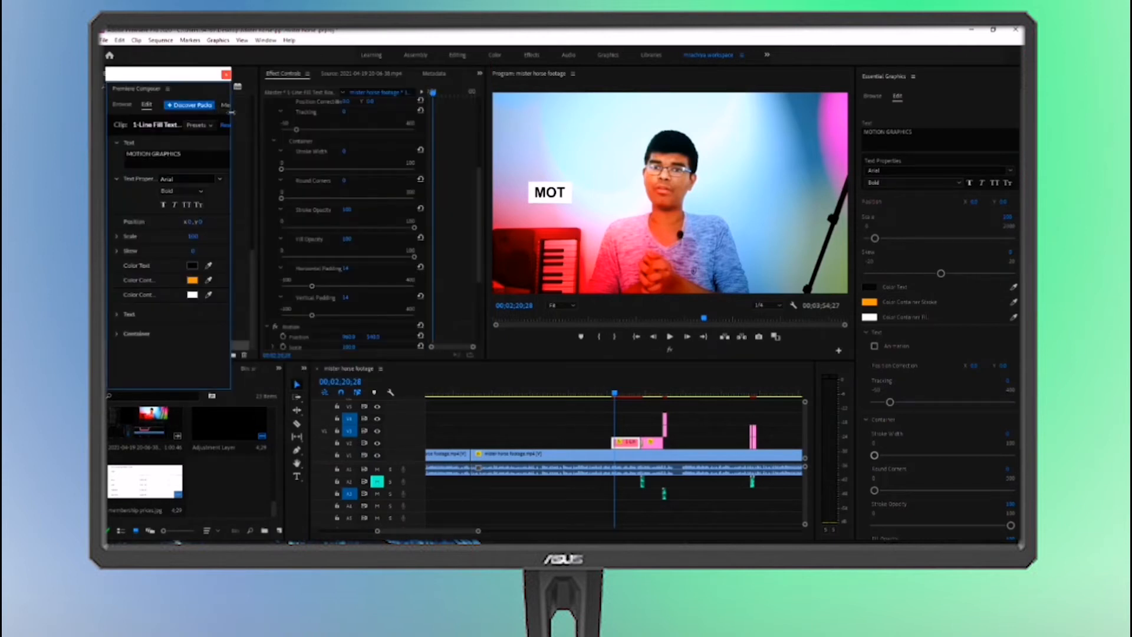
pyautogui.moveTo(231, 112); pyautogui.dragTo(315, 112)
pyautogui.moveTo(217, 75); pyautogui.dragTo(149, 70)
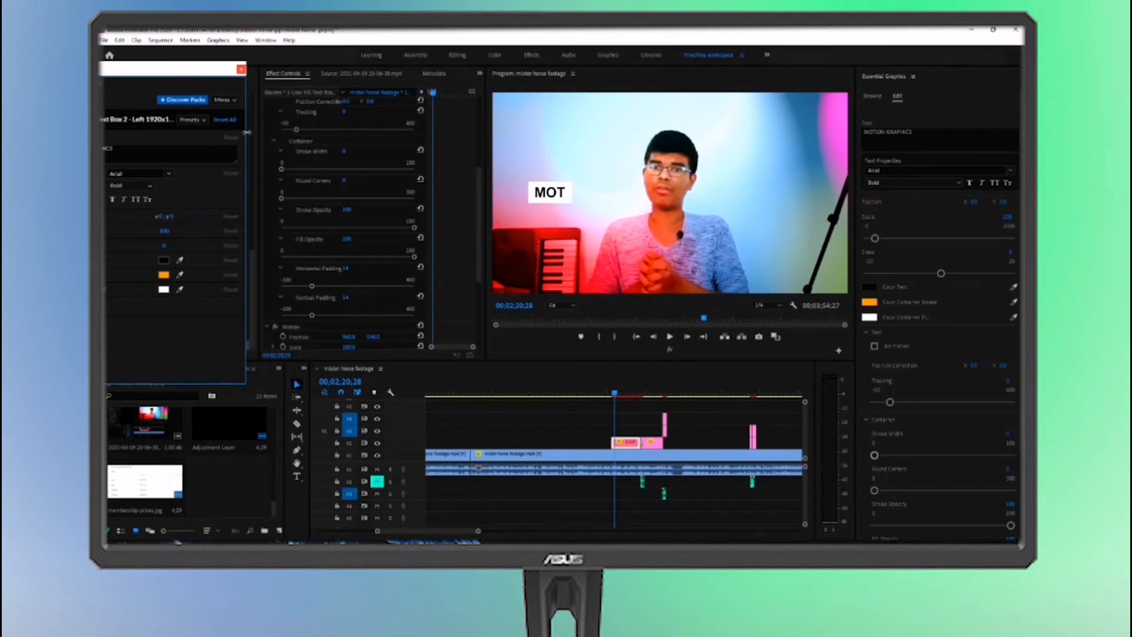
pyautogui.moveTo(246, 132); pyautogui.dragTo(208, 132)
pyautogui.moveTo(173, 68); pyautogui.dragTo(216, 70)
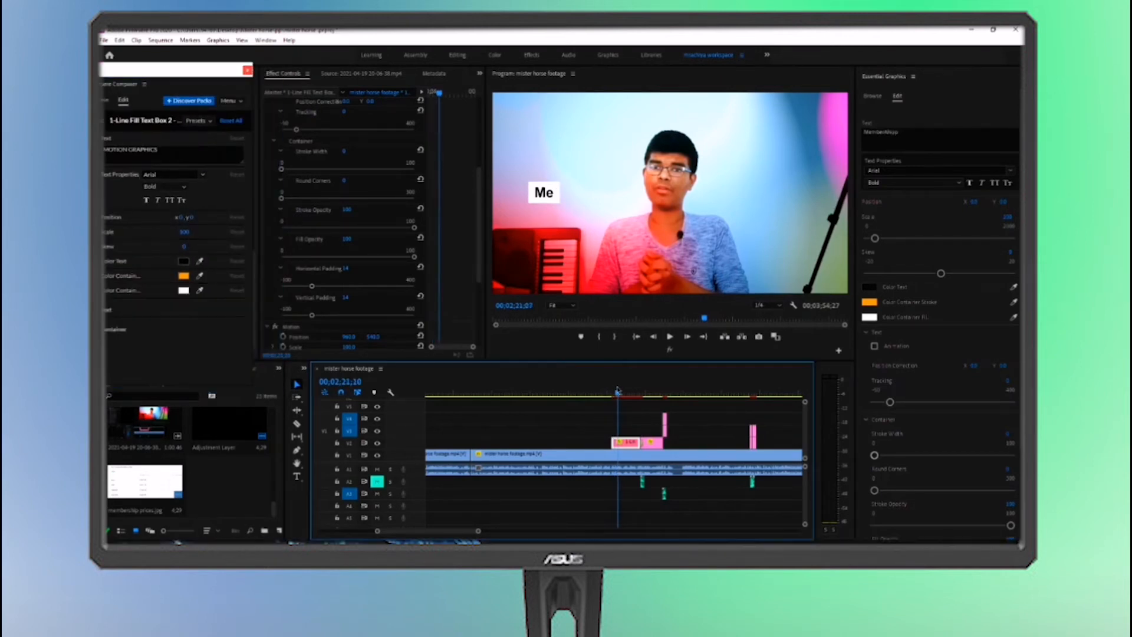
# Move the playhead to 00;02;21;15 and change the text box's wording to "MemberShip", keeping its clip selected
pyautogui.moveTo(614, 383); pyautogui.dragTo(619, 381)
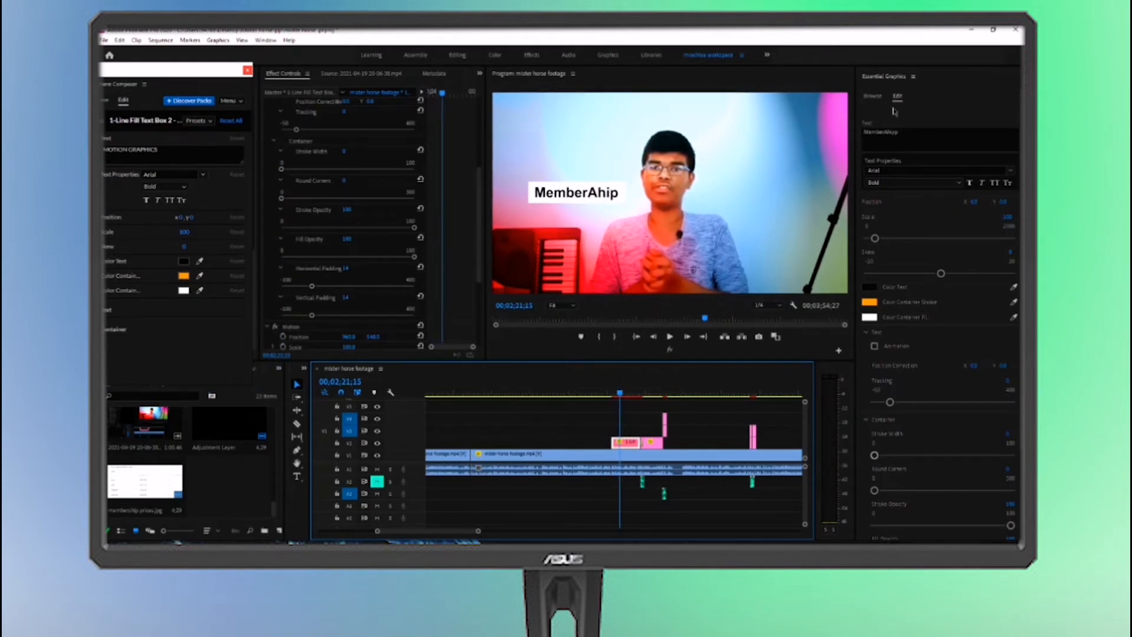
pyautogui.click(888, 128)
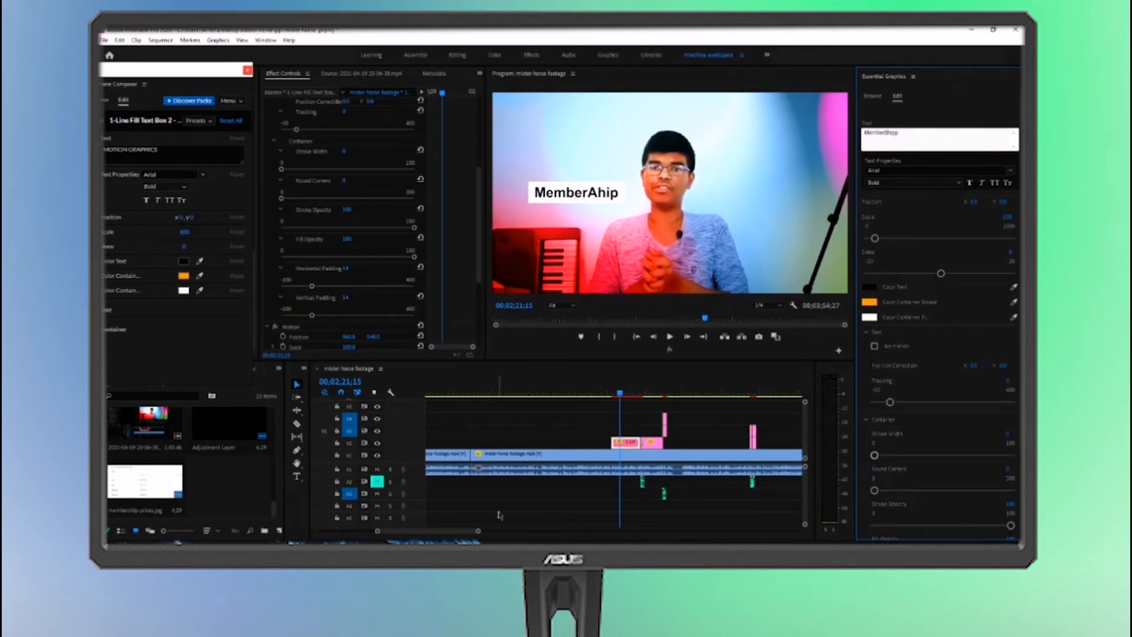
pyautogui.click(600, 431)
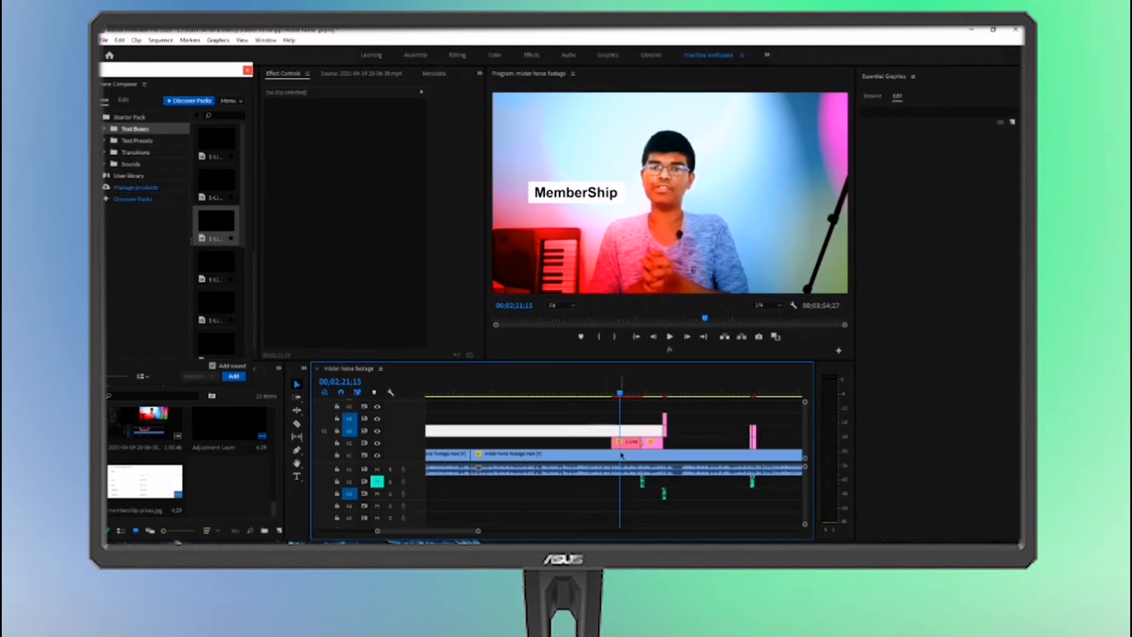
pyautogui.click(621, 455)
pyautogui.click(623, 442)
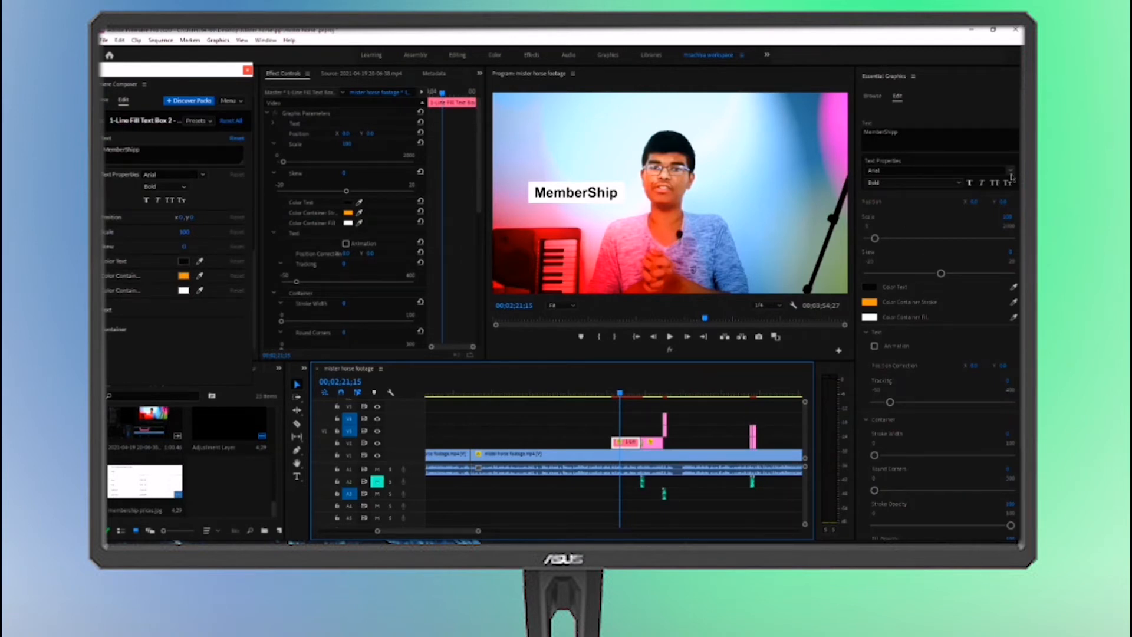
# Set the text box's font to Berlin Sans FB Demi and apply All Caps
pyautogui.click(1011, 175)
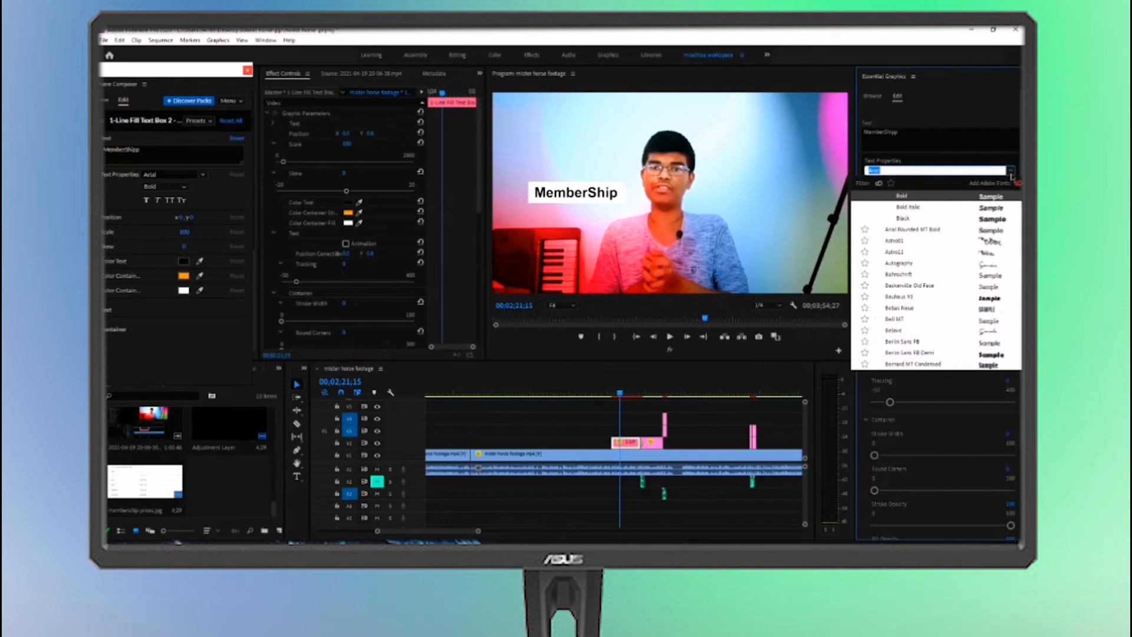
pyautogui.press('Down')
pyautogui.press('Down')
pyautogui.press('Down')
pyautogui.press('Down')
pyautogui.press('Down')
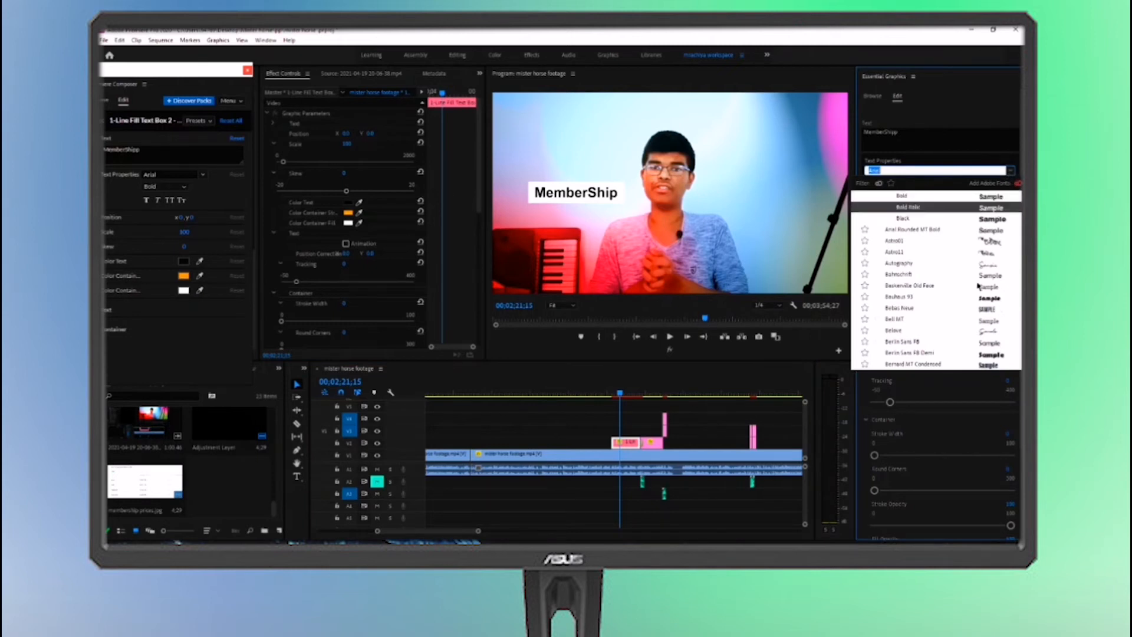
pyautogui.press('Up')
pyautogui.press('Up')
pyautogui.press('Down')
pyautogui.press('Down')
pyautogui.press('Down')
pyautogui.press('Down')
pyautogui.press('Down')
pyautogui.press('Down')
pyautogui.press('Down')
pyautogui.press('Down')
pyautogui.press('Down')
pyautogui.press('Down')
pyautogui.press('Down')
pyautogui.press('Down')
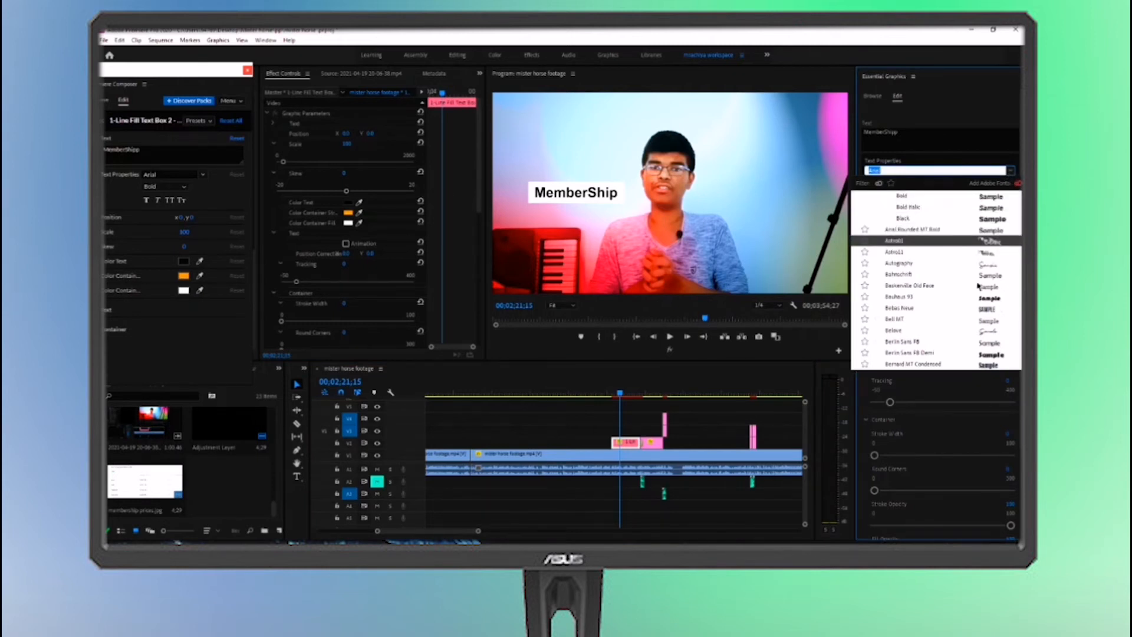
pyautogui.press('Up')
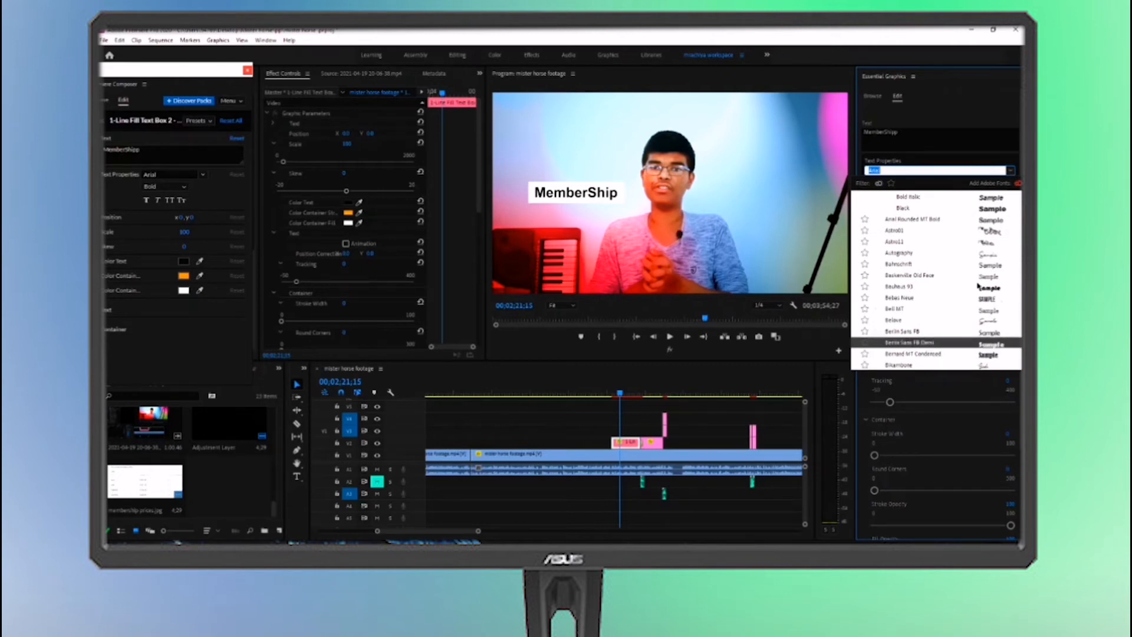
pyautogui.scroll(-4, 977, 282)
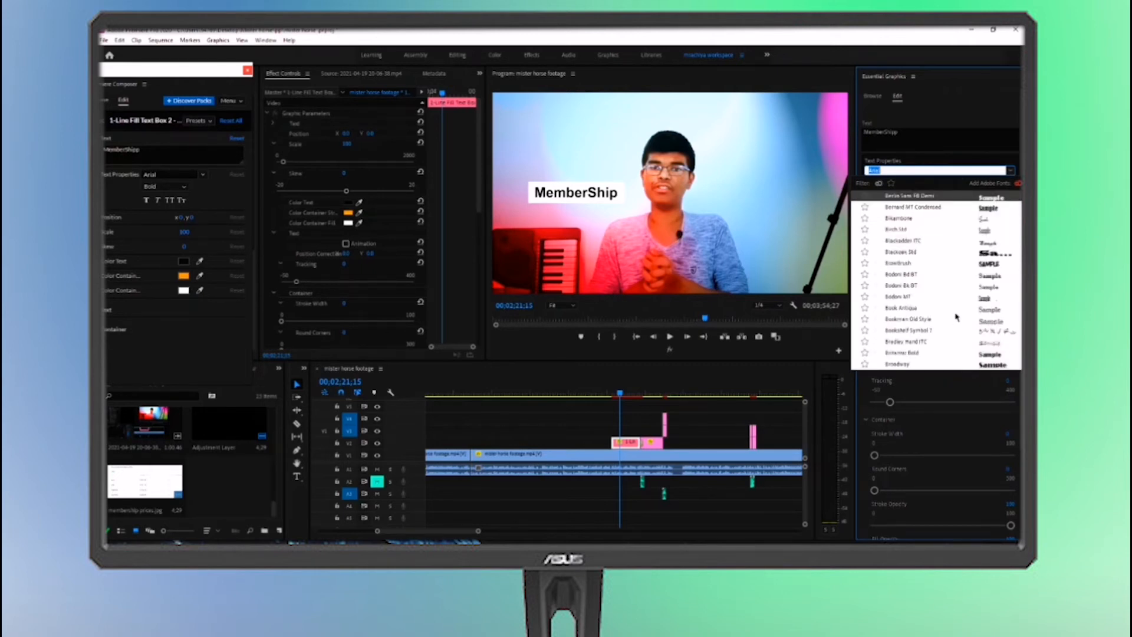
pyautogui.click(977, 195)
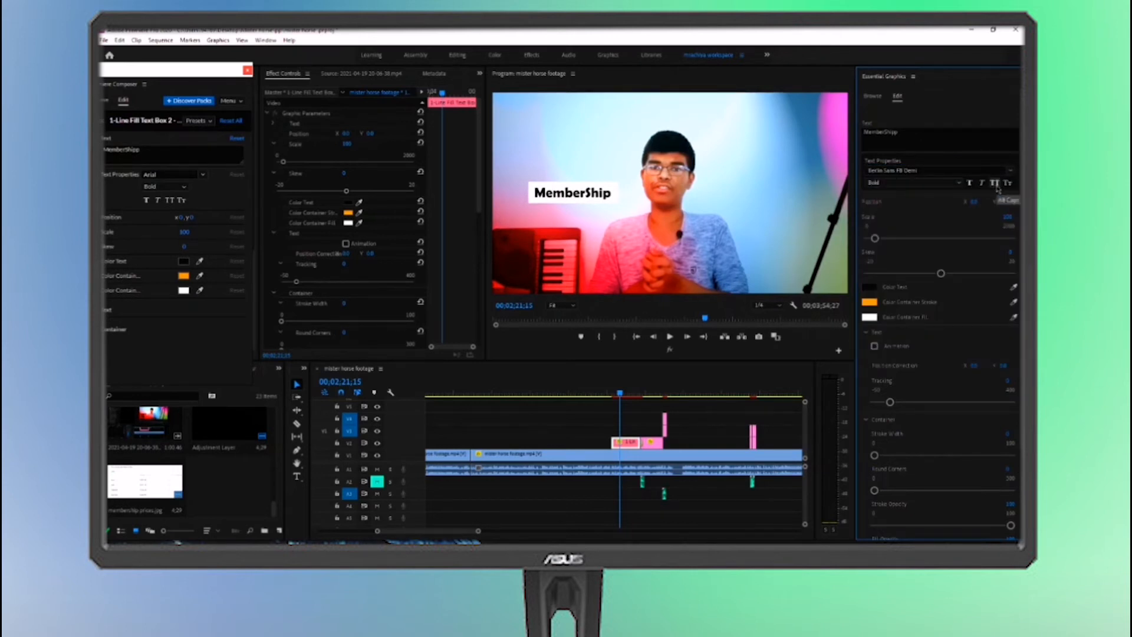
pyautogui.click(995, 184)
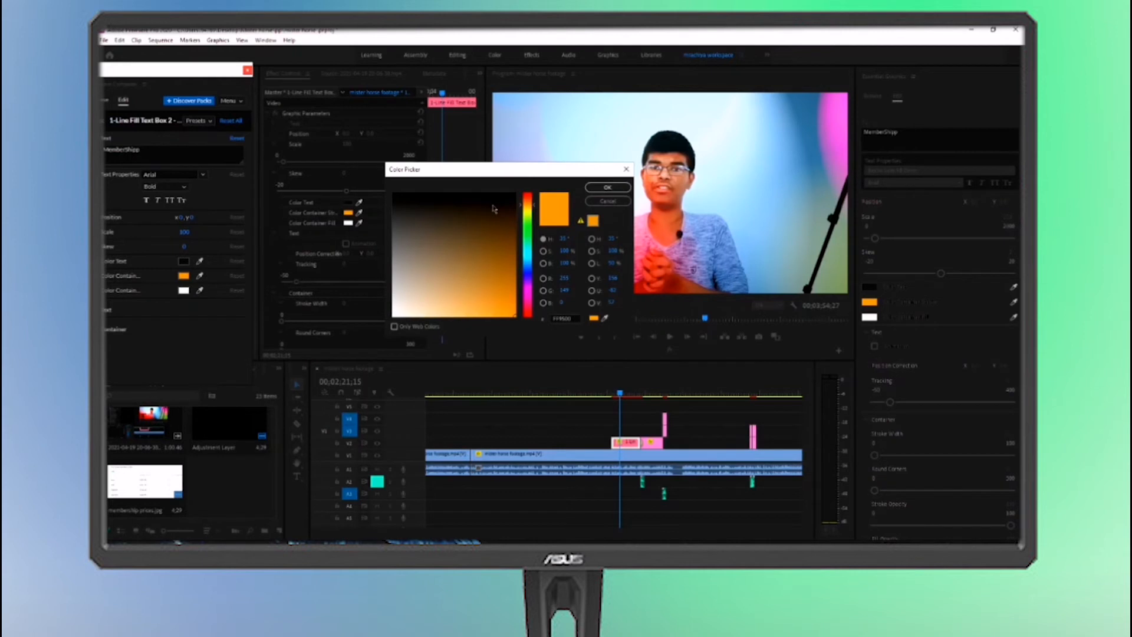
# Set the text box's container stroke colour to pink
pyautogui.moveTo(528, 207); pyautogui.dragTo(527, 241)
pyautogui.moveTo(528, 302); pyautogui.dragTo(528, 301)
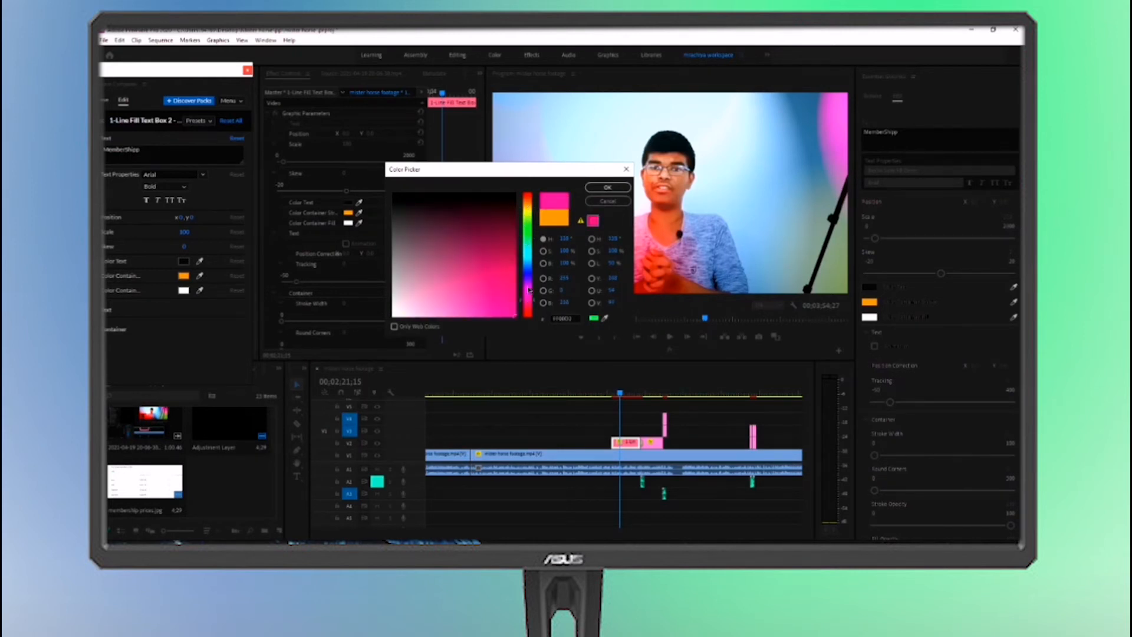
pyautogui.click(607, 187)
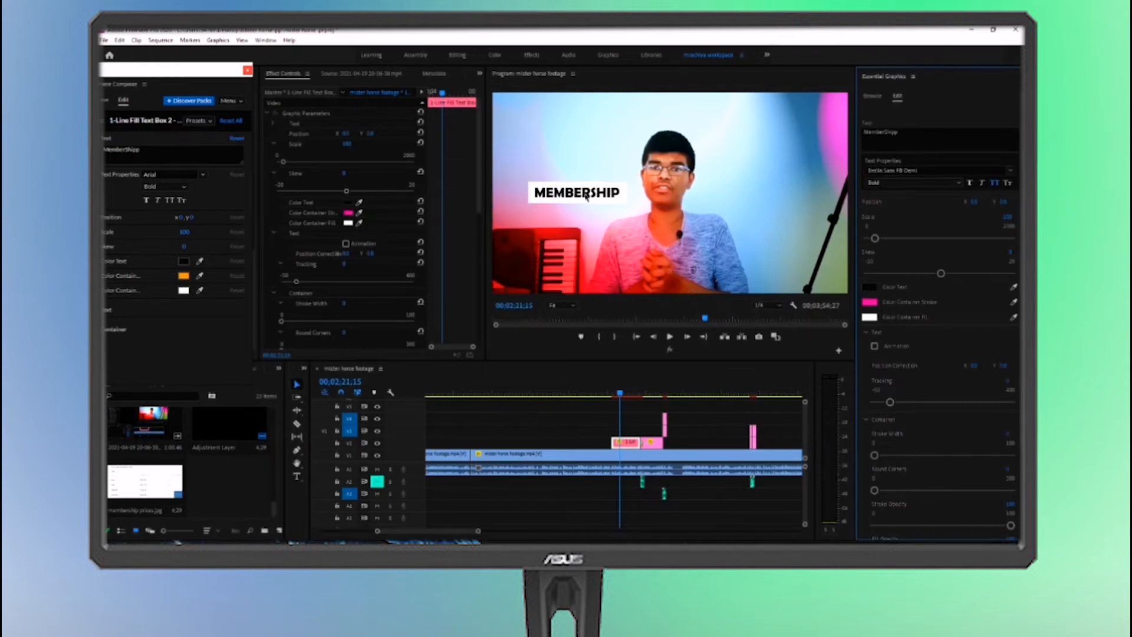
# Set the text box's container fill to red (FF0000) and its text colour to white
pyautogui.click(868, 317)
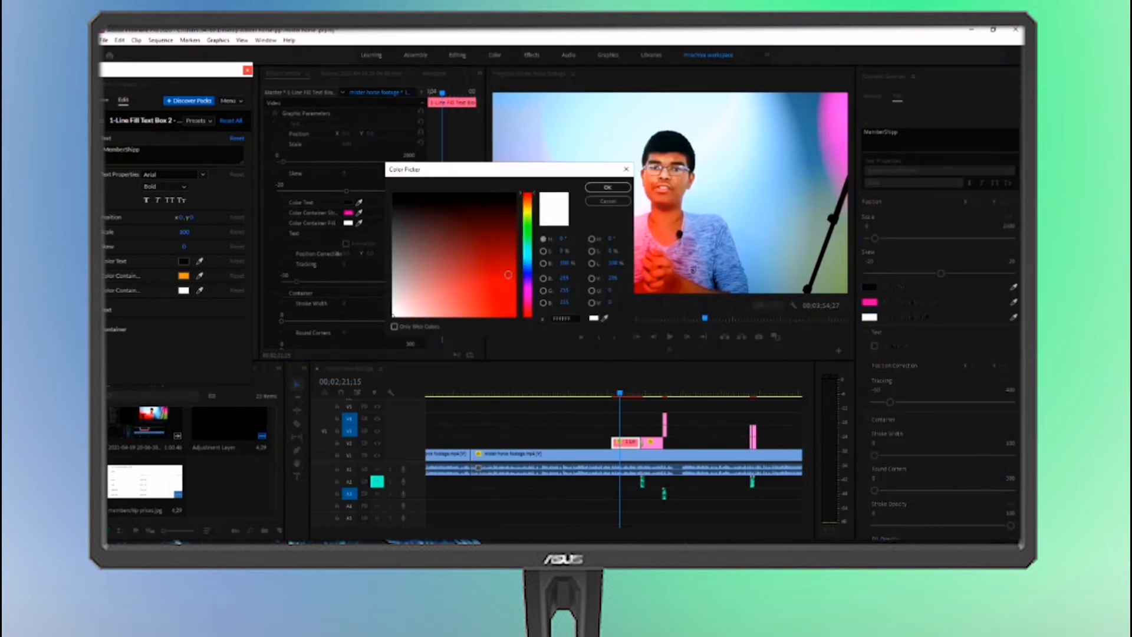
pyautogui.click(515, 316)
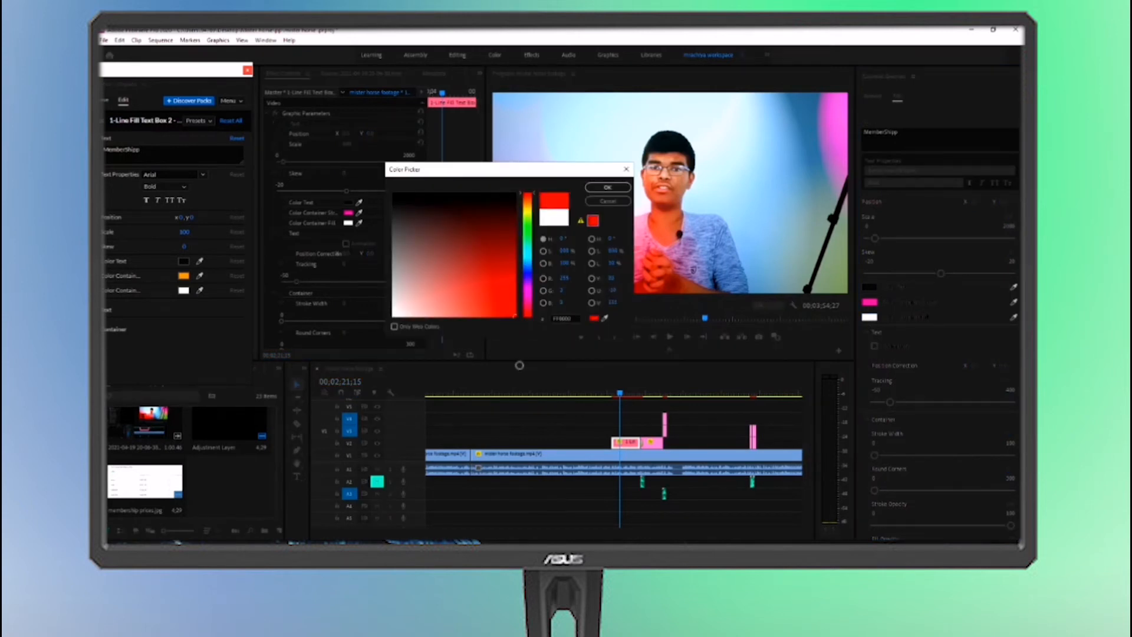
pyautogui.click(590, 189)
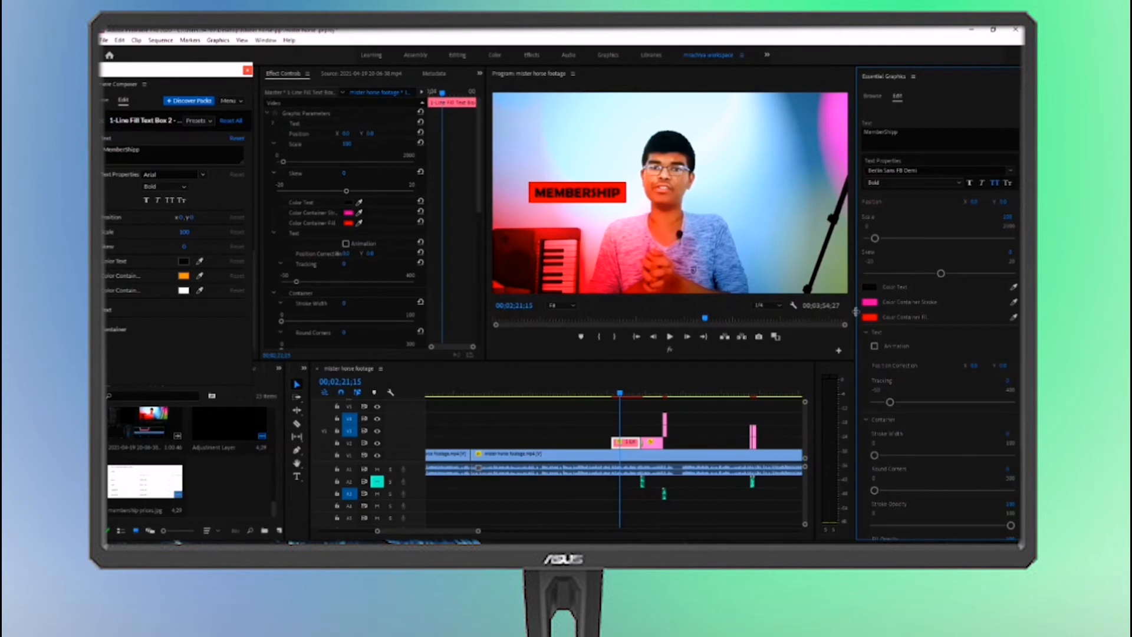
pyautogui.click(872, 288)
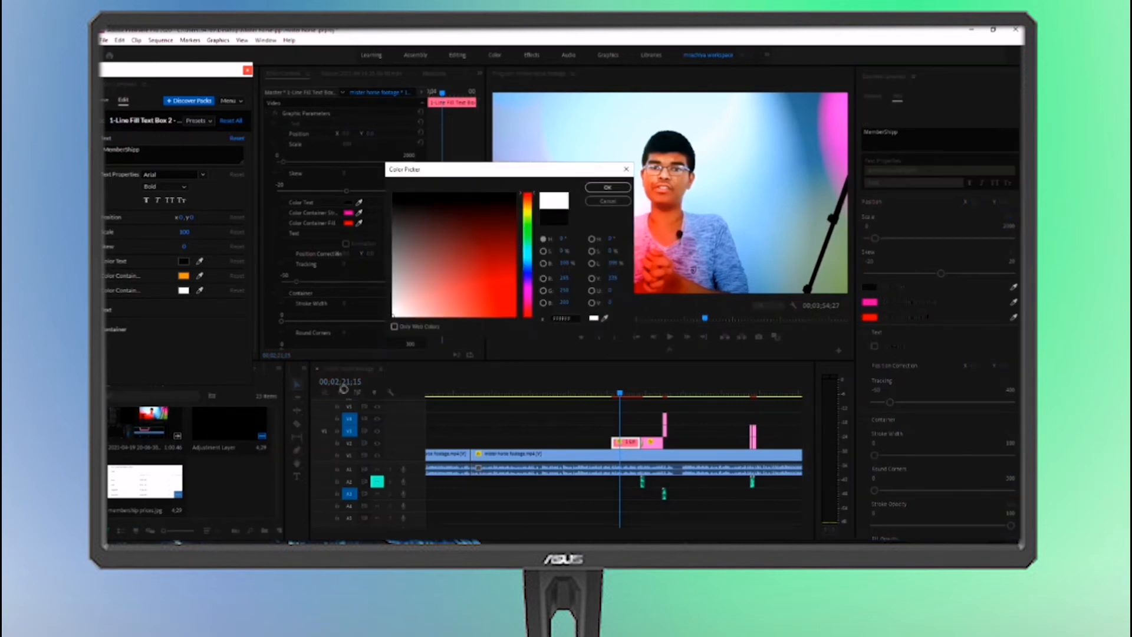
pyautogui.click(605, 188)
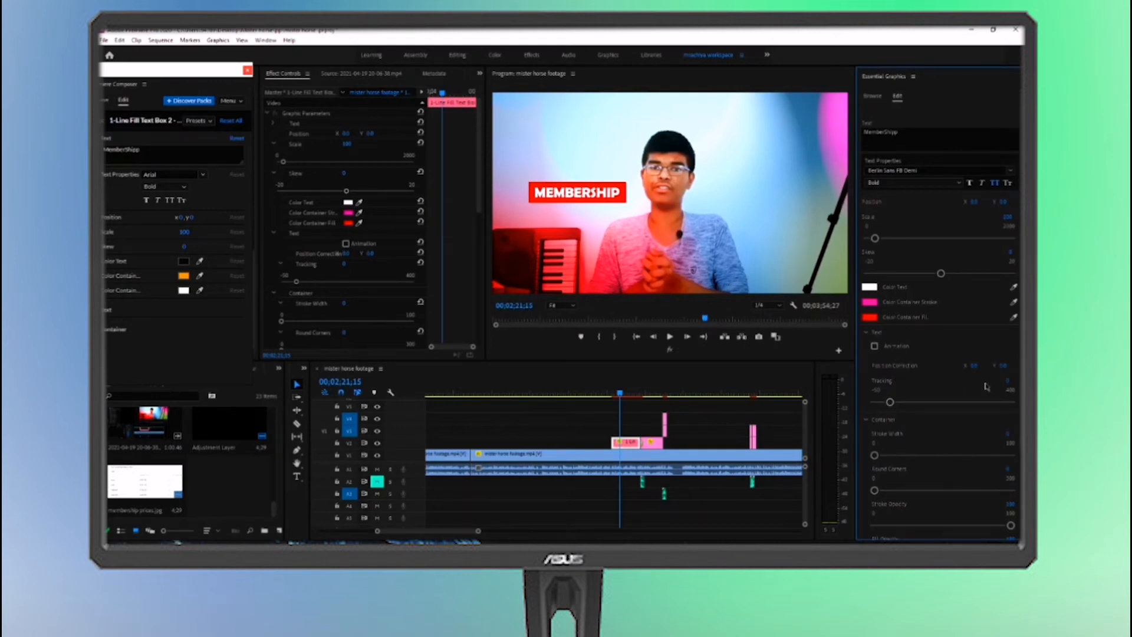
# Round the text box container's corners and widen its horizontal padding, keeping the container's stroke width at 0
pyautogui.scroll(-3, 978, 318)
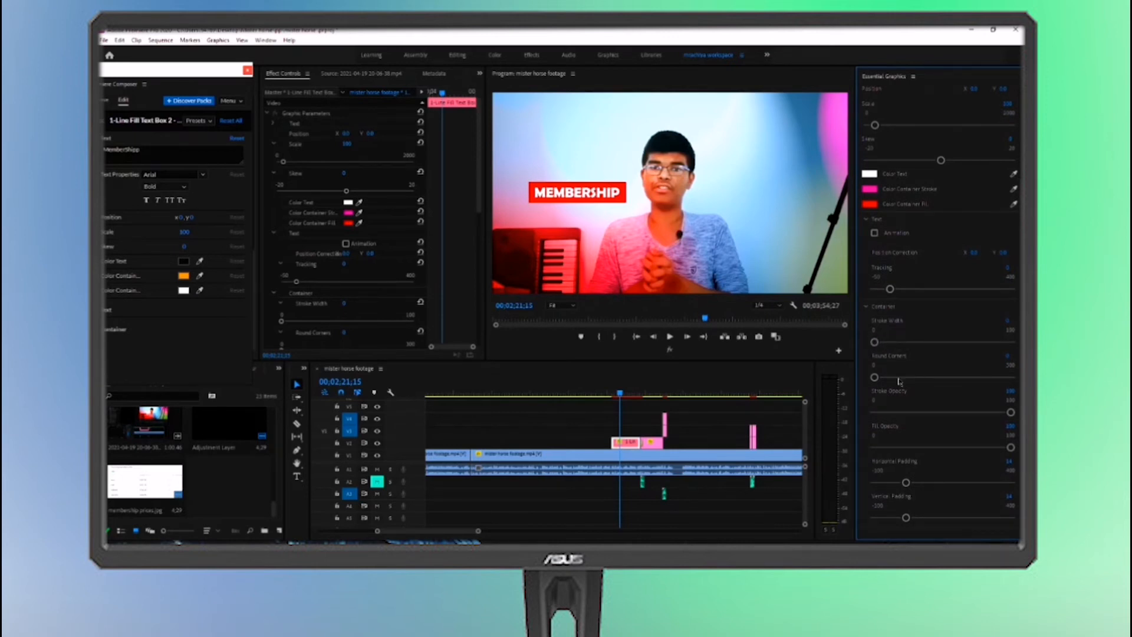
pyautogui.moveTo(875, 341)
pyautogui.mouseDown()
pyautogui.moveTo(958, 342)
pyautogui.moveTo(875, 342)
pyautogui.moveTo(906, 341)
pyautogui.moveTo(946, 366)
pyautogui.moveTo(928, 367)
pyautogui.mouseUp()
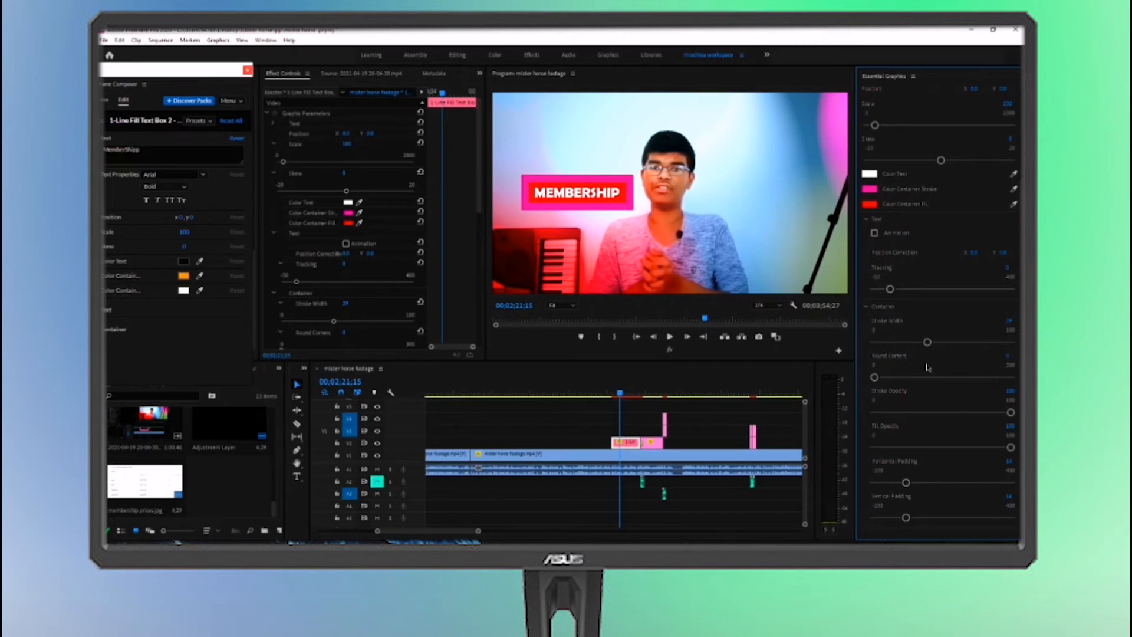
pyautogui.moveTo(928, 367)
pyautogui.mouseDown()
pyautogui.moveTo(891, 380)
pyautogui.moveTo(985, 378)
pyautogui.moveTo(949, 377)
pyautogui.mouseUp()
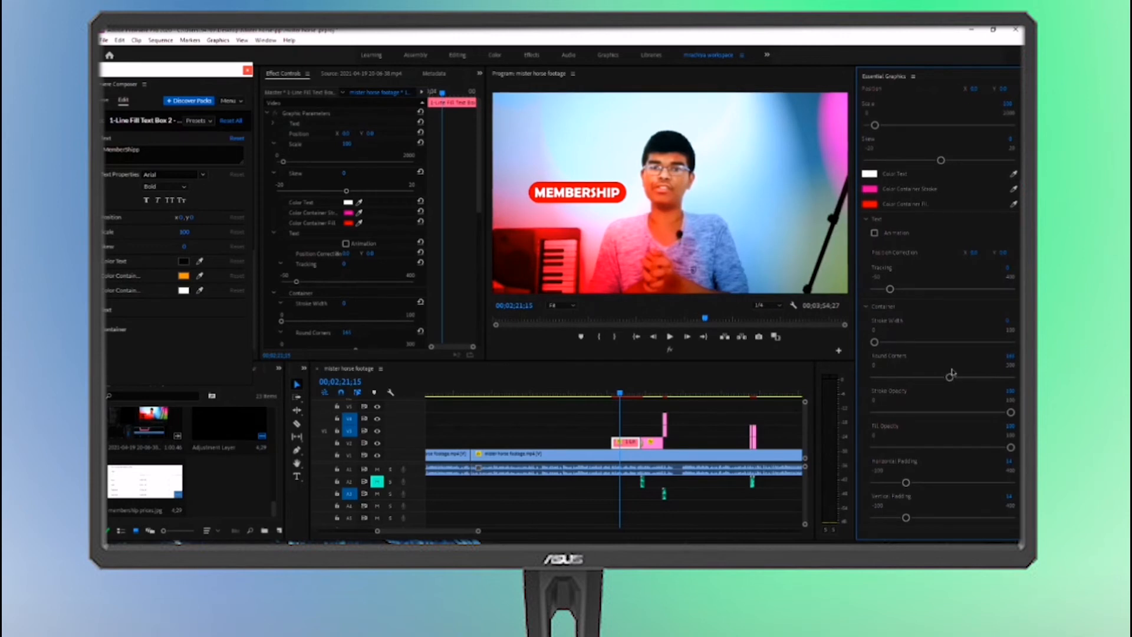
pyautogui.moveTo(906, 482); pyautogui.dragTo(956, 475)
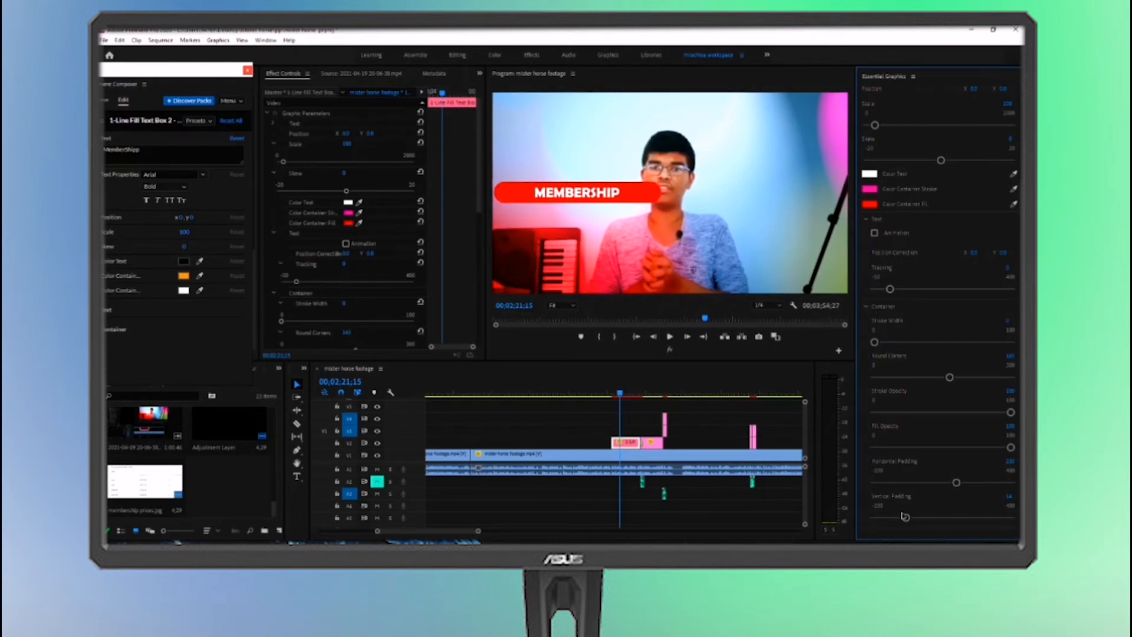
pyautogui.moveTo(905, 517)
pyautogui.mouseDown()
pyautogui.moveTo(938, 516)
pyautogui.moveTo(905, 515)
pyautogui.mouseUp()
# Adjust the text box's scale slightly and try out its skew
pyautogui.scroll(3, 905, 515)
pyautogui.moveTo(874, 222)
pyautogui.mouseDown()
pyautogui.moveTo(856, 217)
pyautogui.moveTo(894, 223)
pyautogui.moveTo(875, 222)
pyautogui.mouseUp()
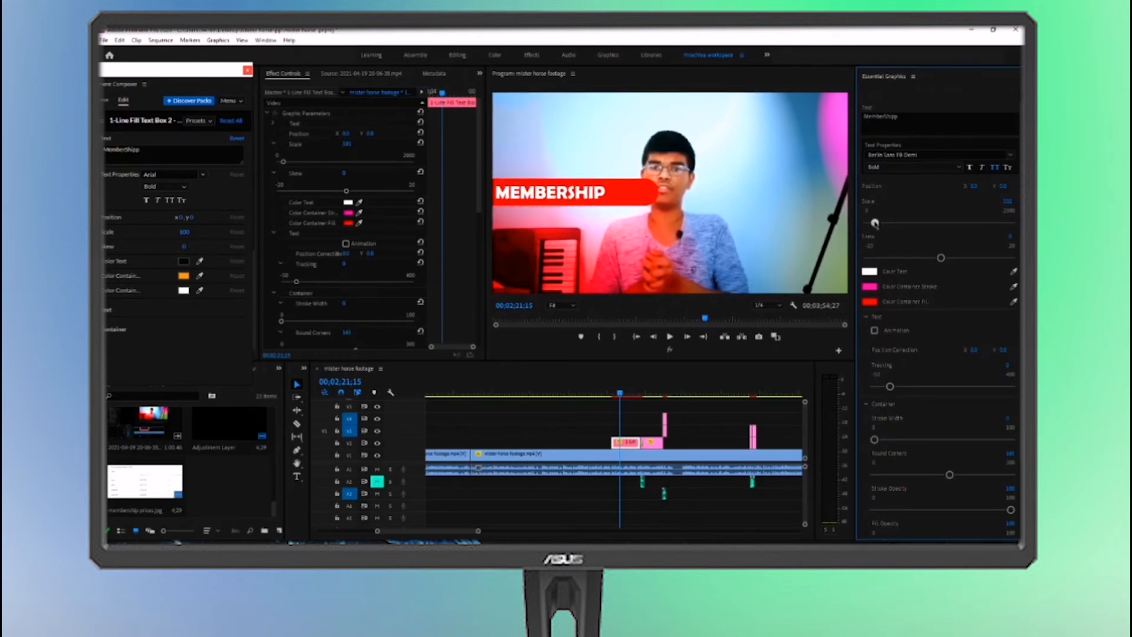
pyautogui.moveTo(941, 258)
pyautogui.mouseDown()
pyautogui.moveTo(894, 257)
pyautogui.moveTo(1009, 266)
pyautogui.moveTo(1013, 282)
pyautogui.moveTo(993, 258)
pyautogui.moveTo(944, 254)
pyautogui.mouseUp()
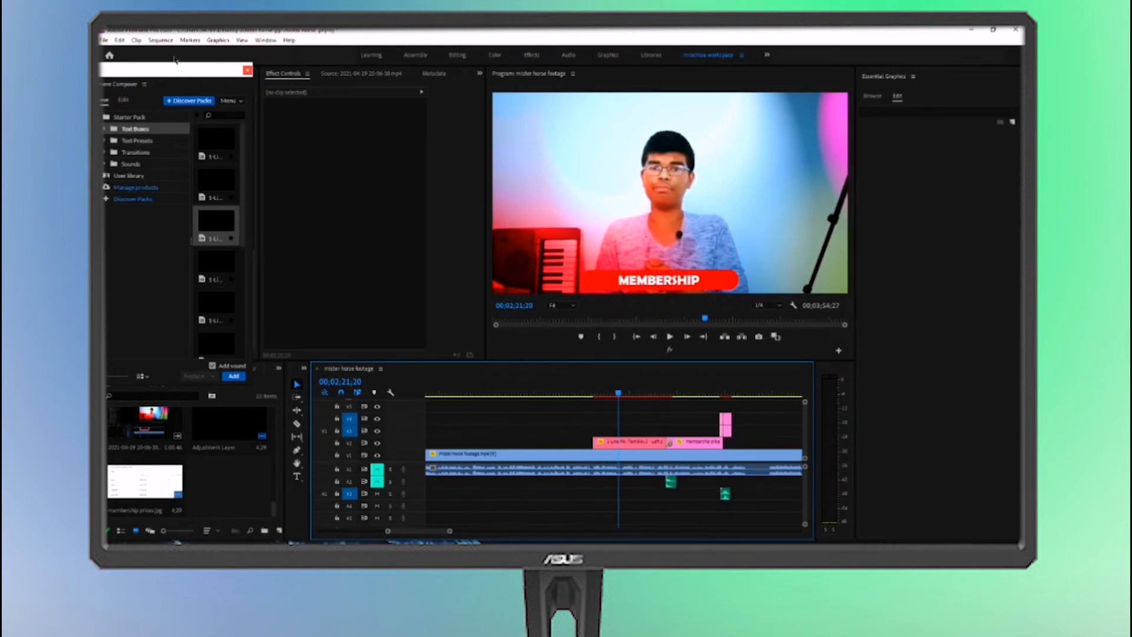
# Move the Premiere Composer window off the effects list and widen it so the presets show in two columns
pyautogui.moveTo(172, 71); pyautogui.dragTo(441, 168)
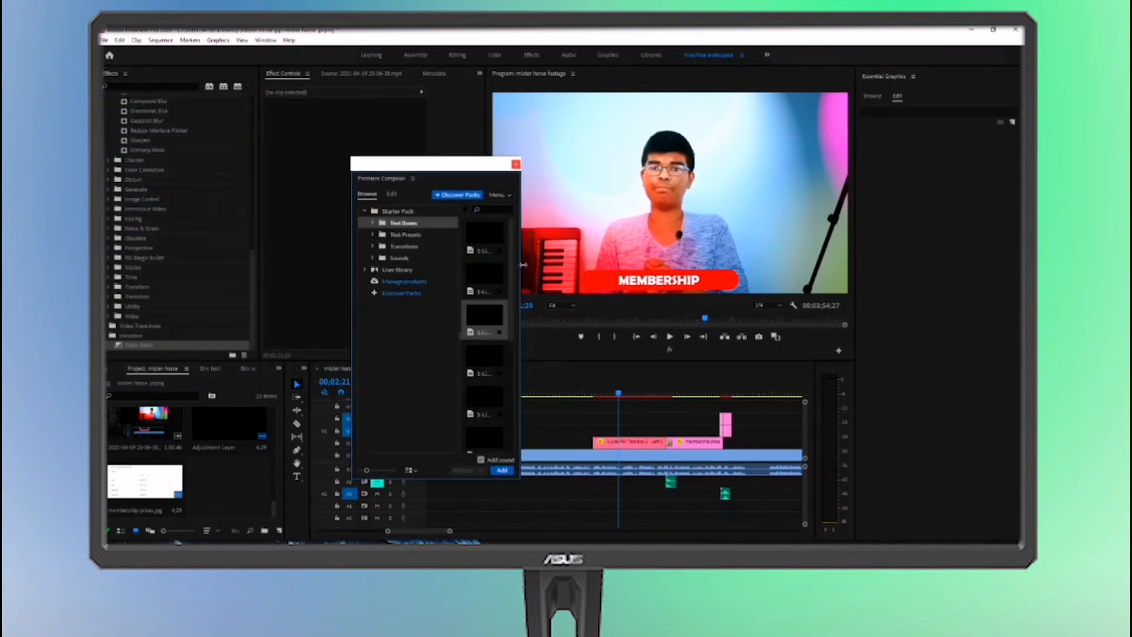
pyautogui.moveTo(523, 264); pyautogui.dragTo(539, 391)
pyautogui.moveTo(585, 265); pyautogui.dragTo(597, 265)
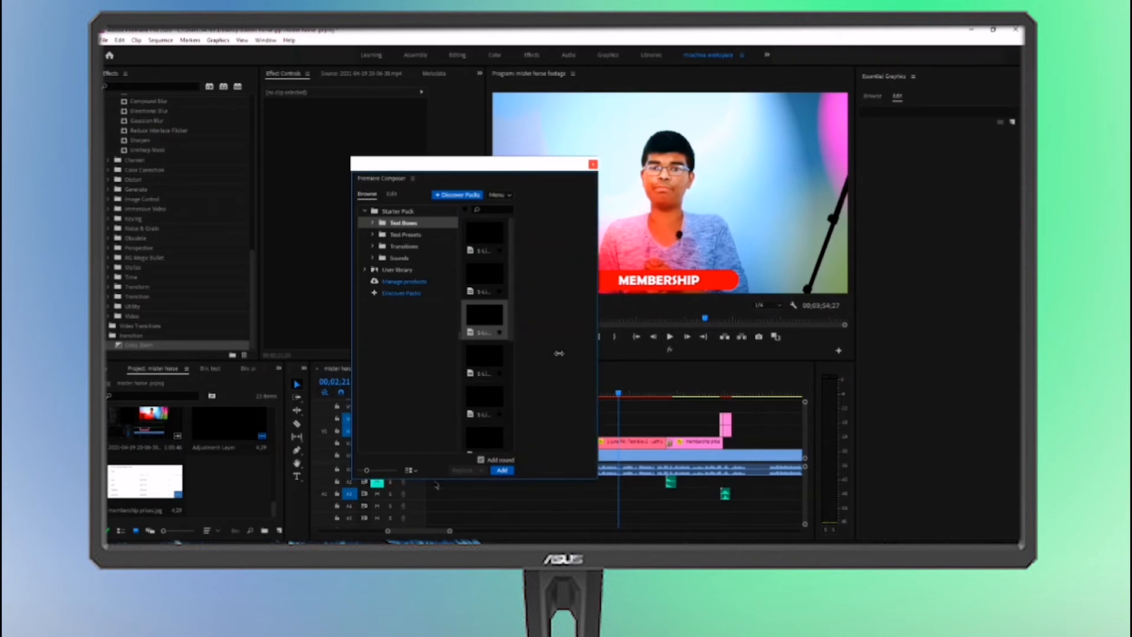
pyautogui.click(380, 488)
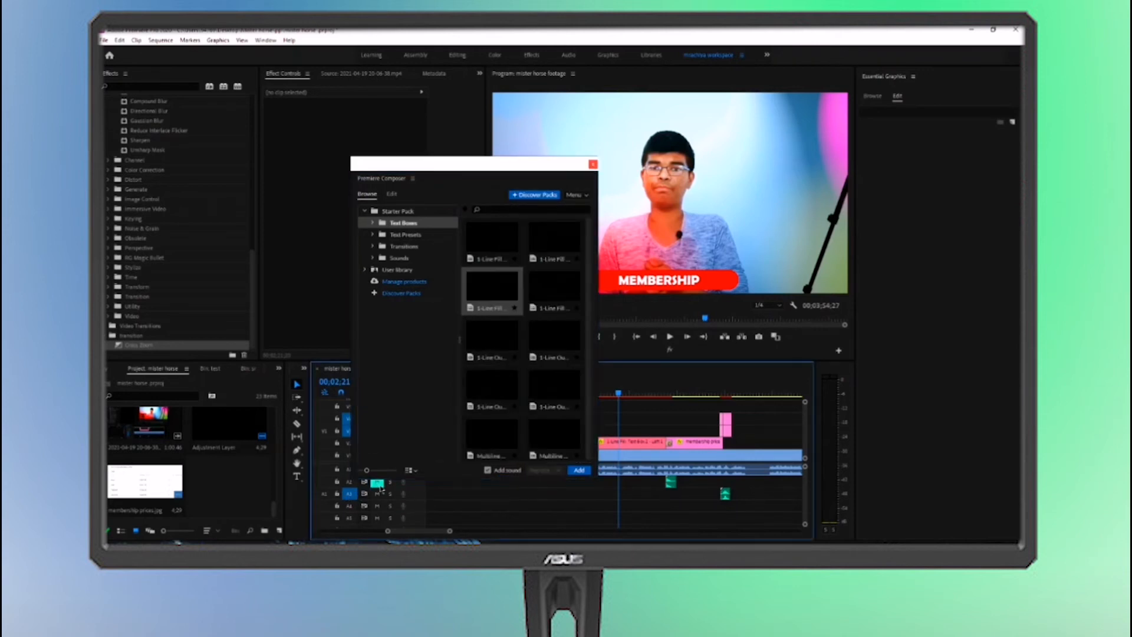
pyautogui.click(381, 481)
pyautogui.click(379, 487)
# Add the Arpeggiated UI beep from the Starter Pack's Beep sounds and align it with the text box clip's start on track A3
pyautogui.click(392, 258)
pyautogui.click(392, 258)
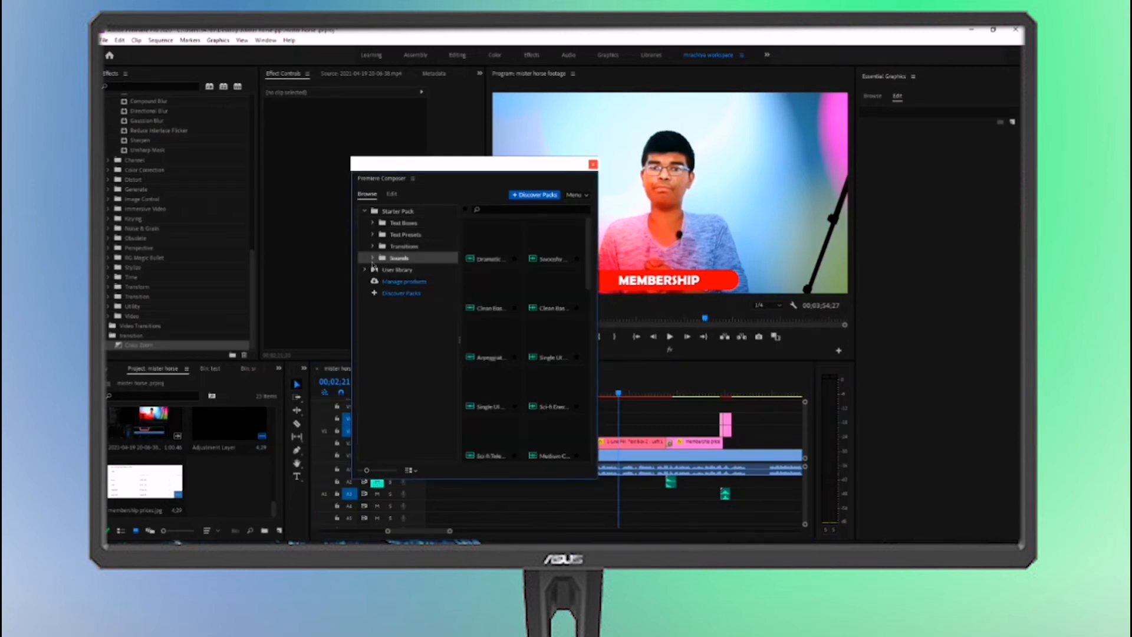
pyautogui.click(373, 260)
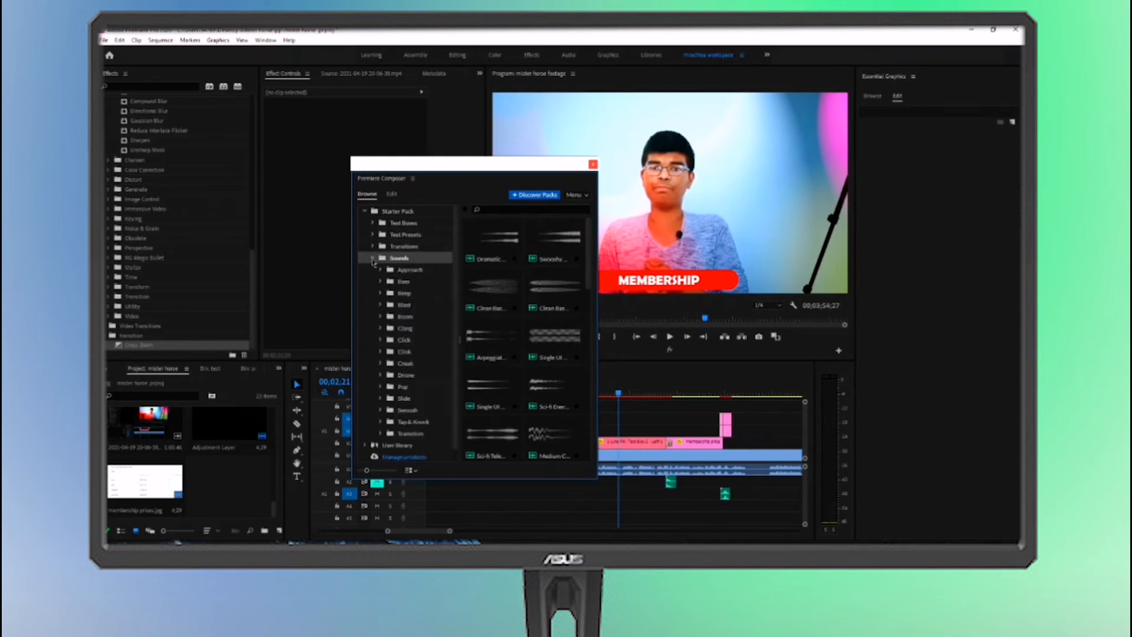
pyautogui.click(393, 293)
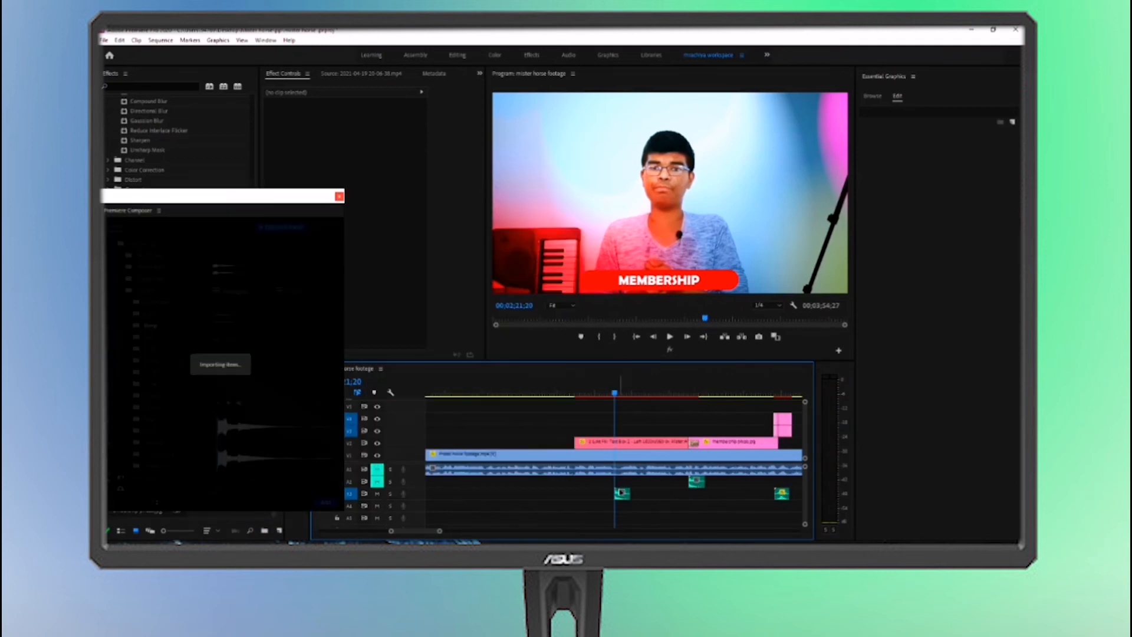
pyautogui.click(621, 493)
pyautogui.moveTo(580, 500); pyautogui.dragTo(581, 499)
# Play the sequence from shortly before the text box to check the beep against the text animation
pyautogui.click(563, 392)
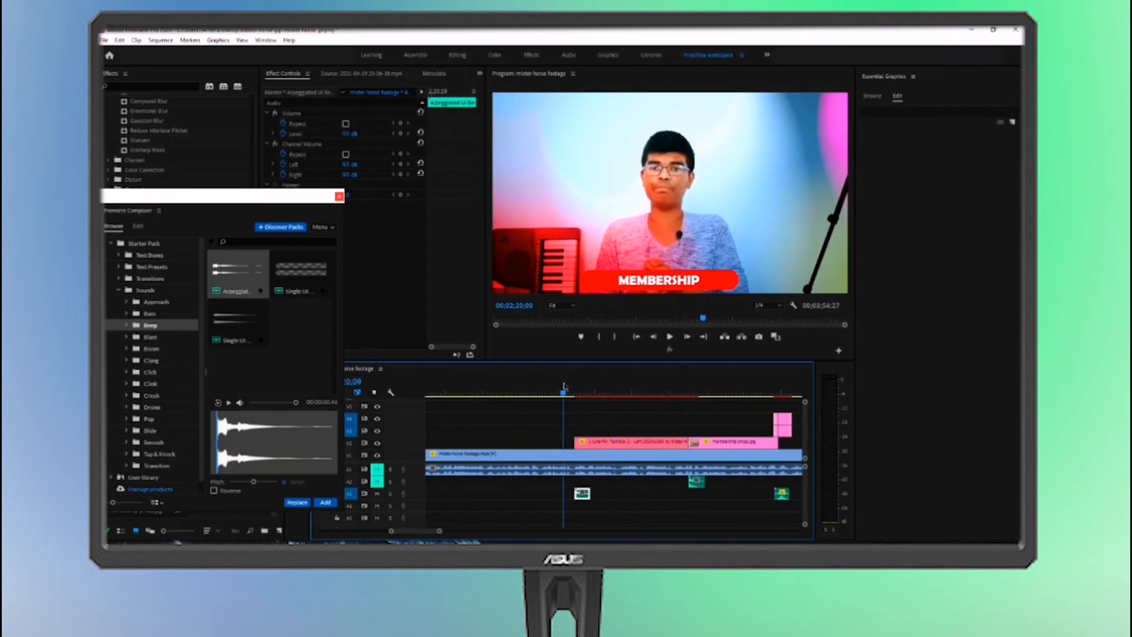
pyautogui.click(631, 515)
pyautogui.press('space')
pyautogui.press('space')
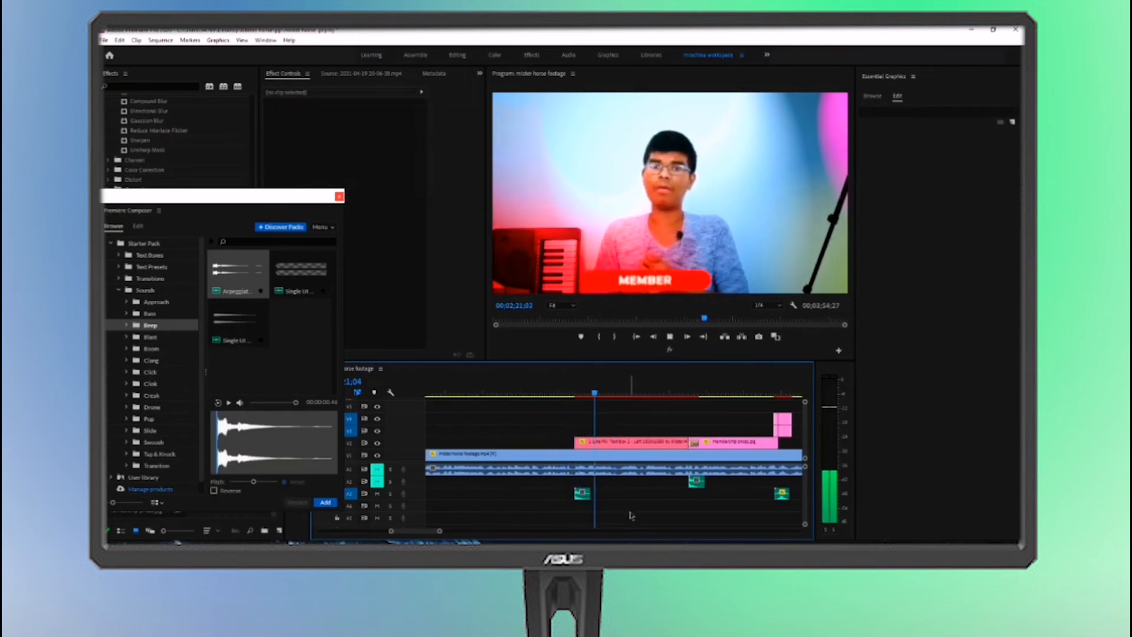
pyautogui.click(545, 391)
pyautogui.press('space')
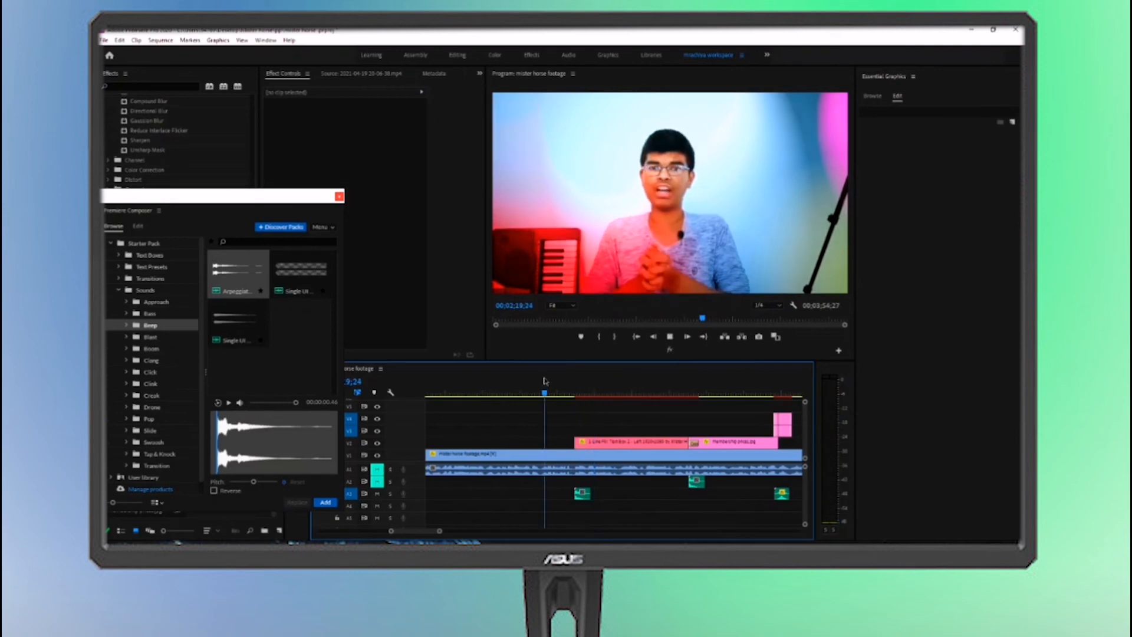
pyautogui.press('space')
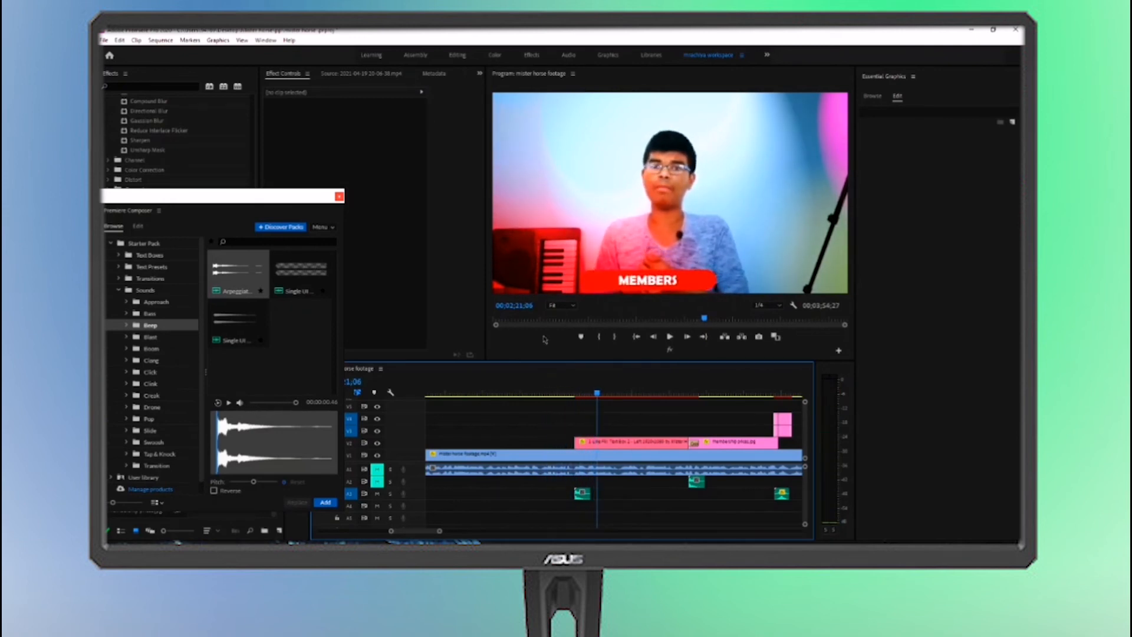
# Select the beep clip, uncover its effect controls and move the playhead to 00;02;20;13
pyautogui.click(582, 494)
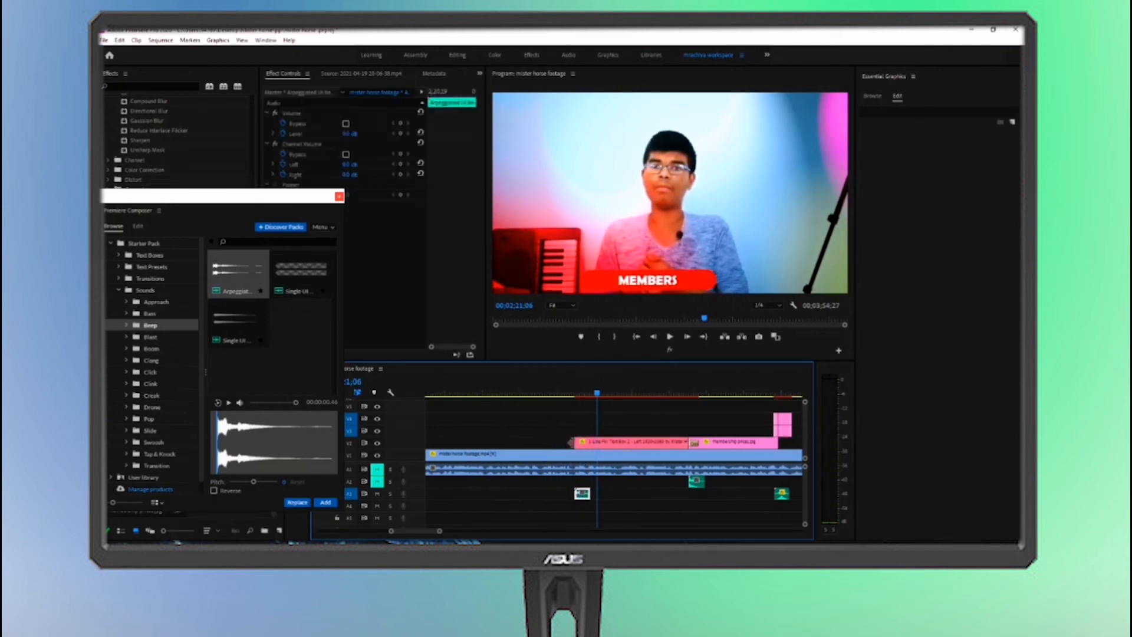
pyautogui.moveTo(291, 197); pyautogui.dragTo(289, 231)
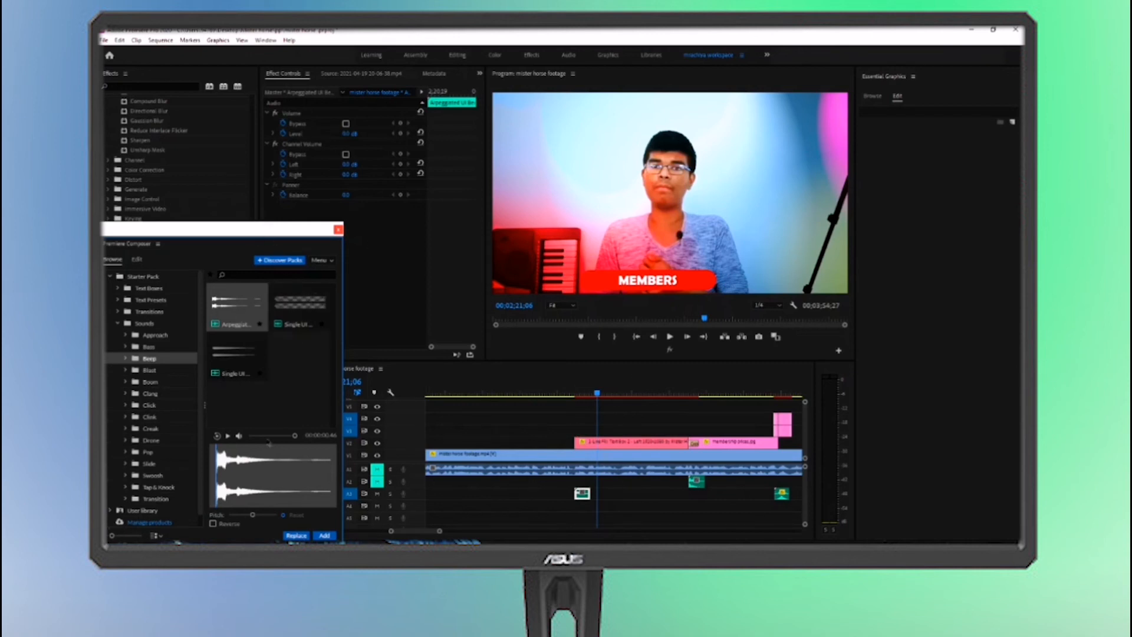
pyautogui.click(567, 391)
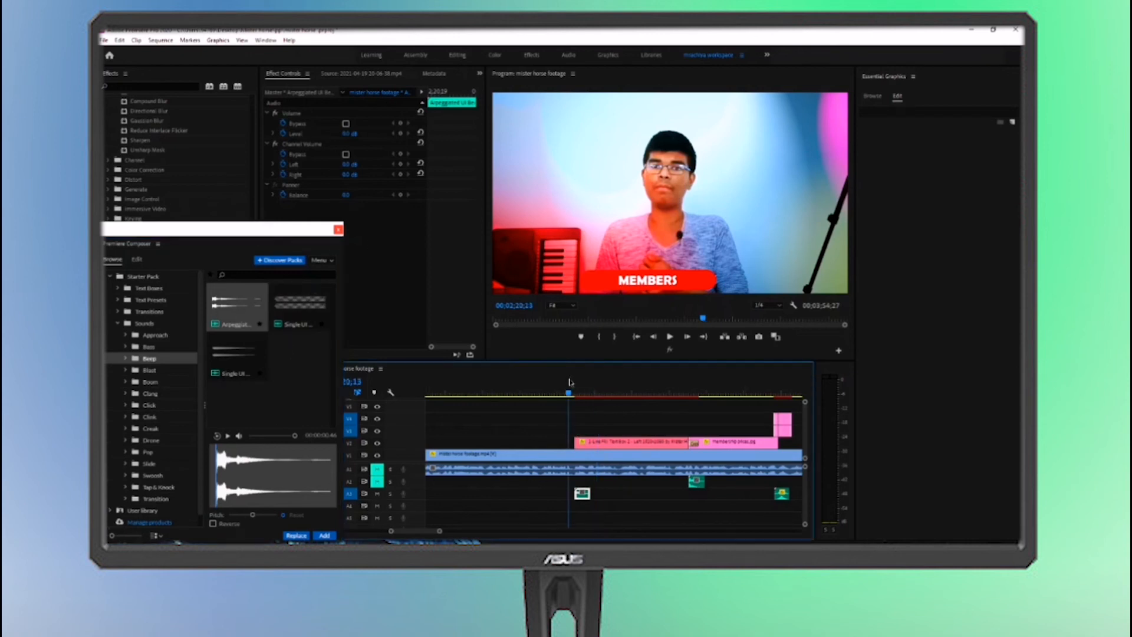